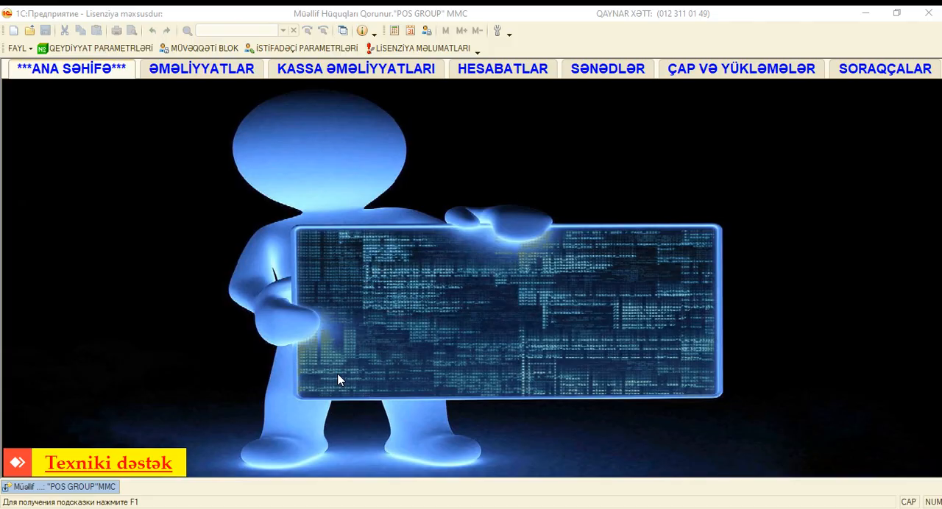
Create a new product group named UMUMI MALLAR in the goods catalogue (Mallar) and close the catalogue.
left_click(200, 69)
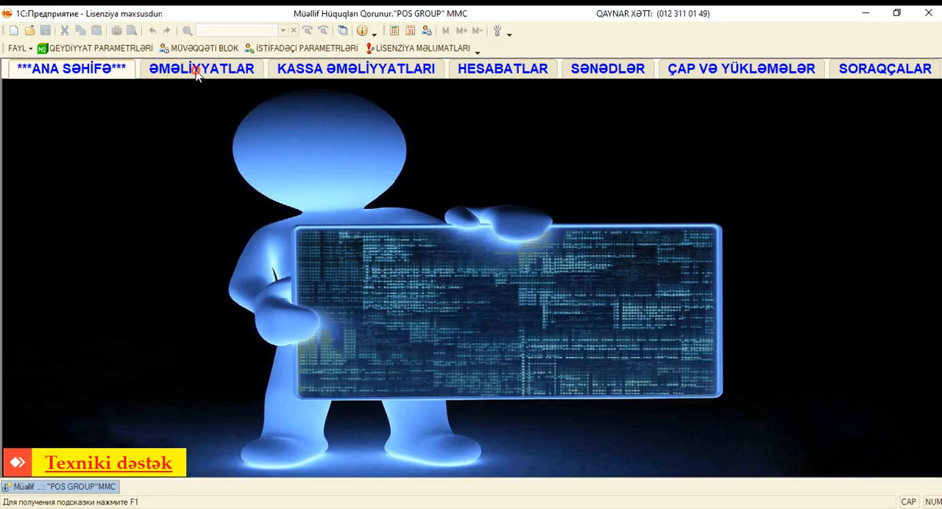
left_click(126, 99)
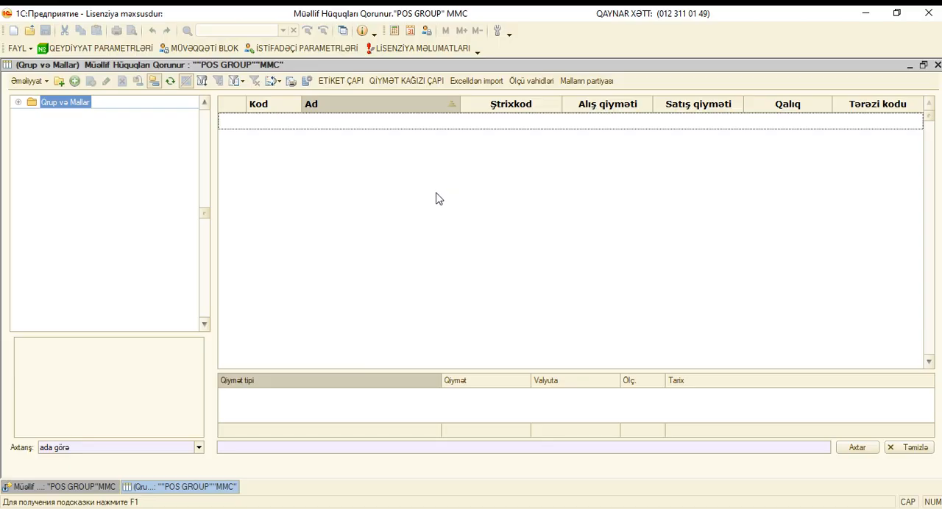
right_click(450, 210)
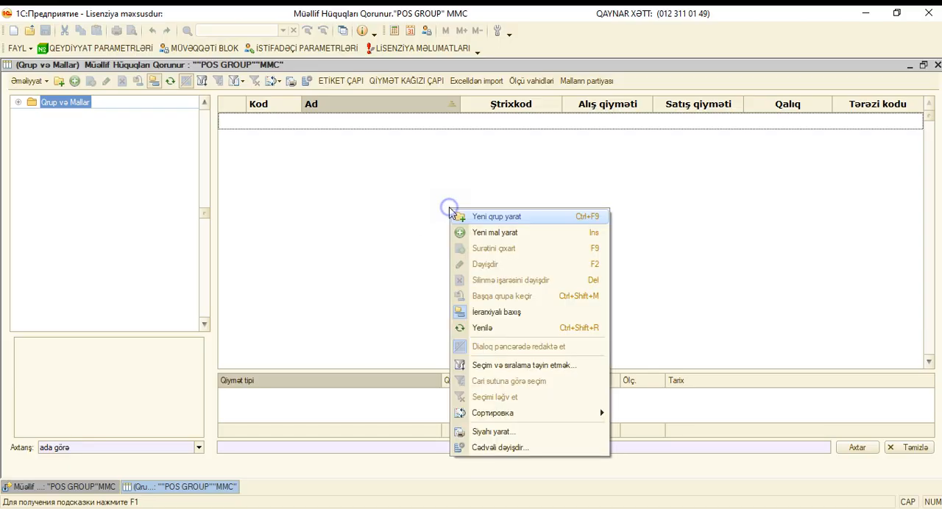
left_click(499, 219)
type("UMUMI MAL")
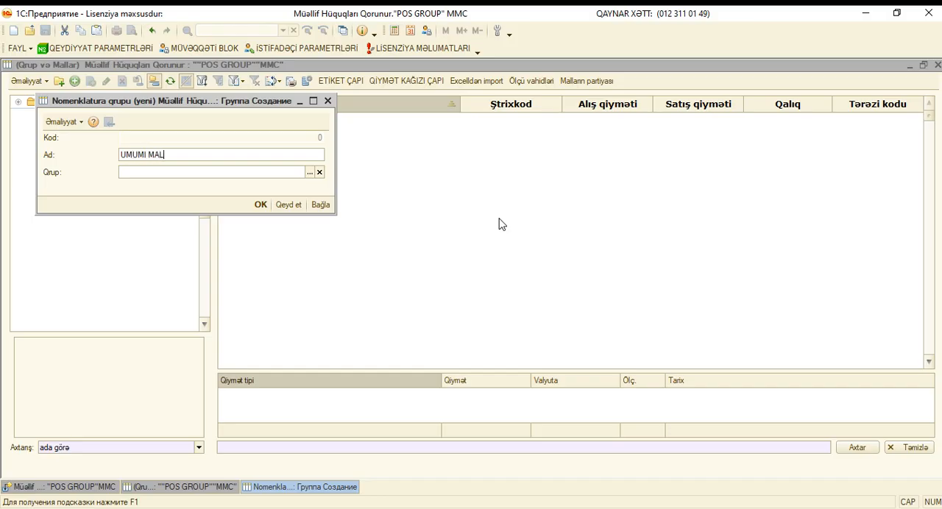
left_click(261, 205)
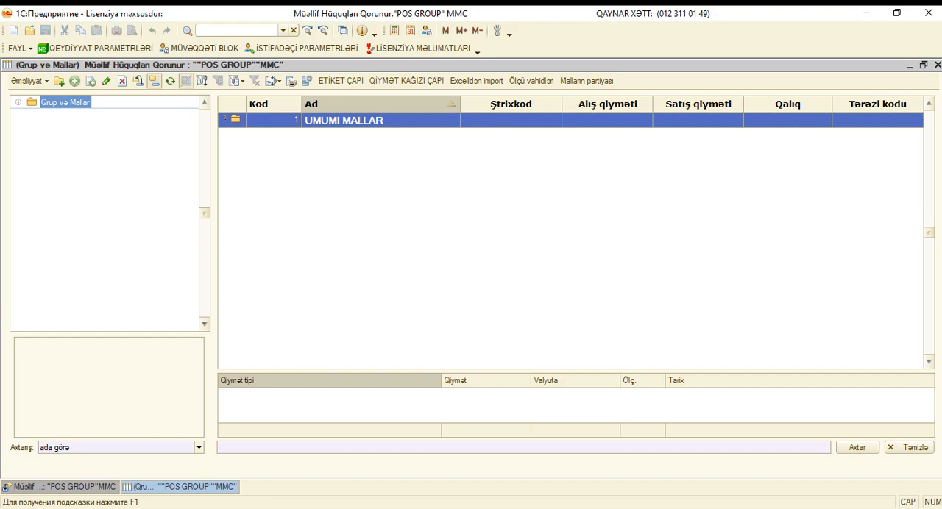
left_click(937, 65)
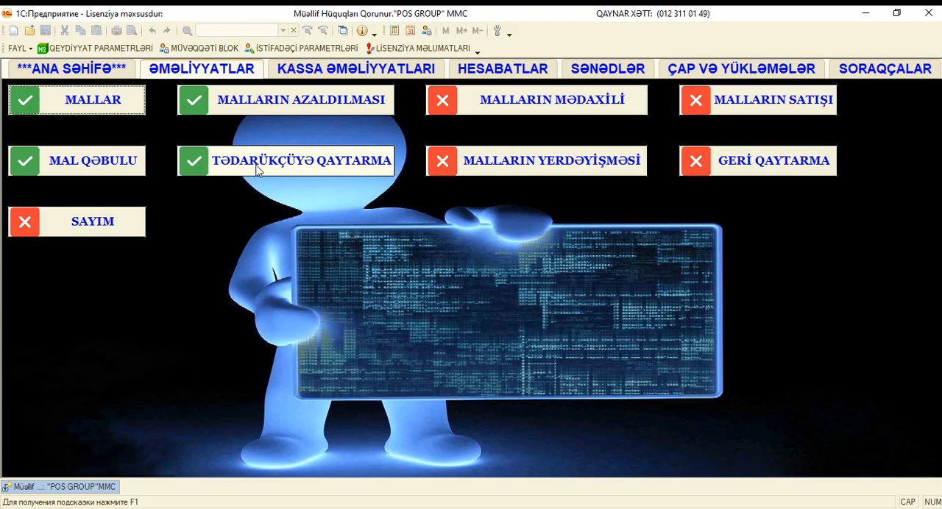
Start a new goods receipt (Mal Qəbulu) and set its supplier to COLA MMC.
left_click(120, 163)
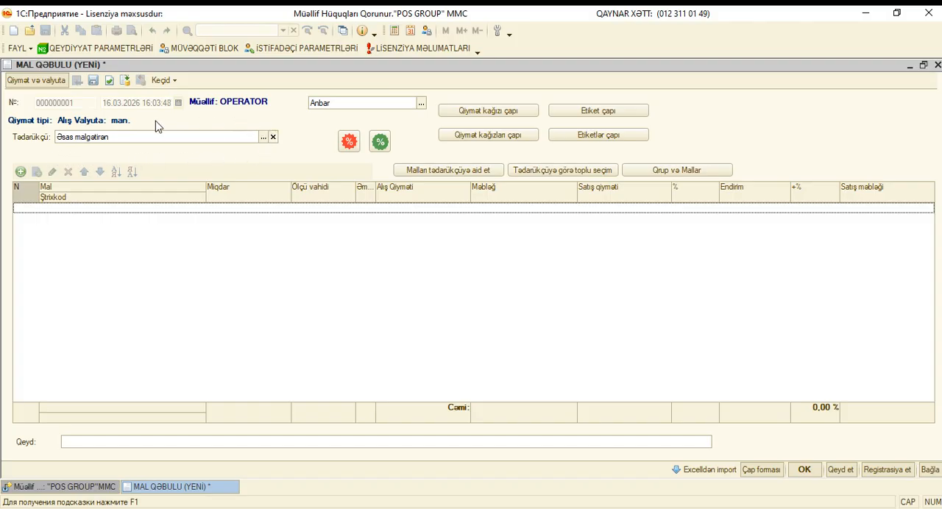
left_click(263, 137)
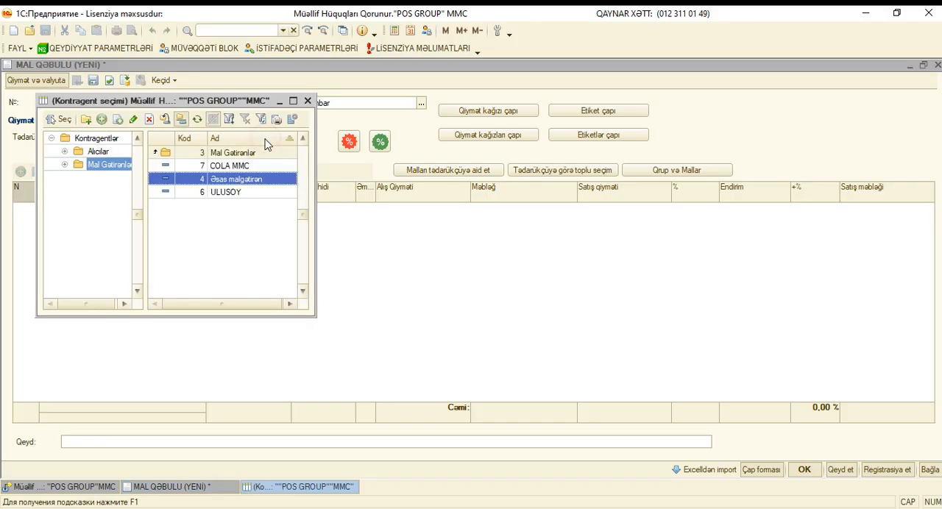
double_click(229, 168)
Create the item COLA 500ML in the UMUMI MALLAR group with an auto-assigned barcode, purchase price 0.5 and sale price 1.
left_click(667, 173)
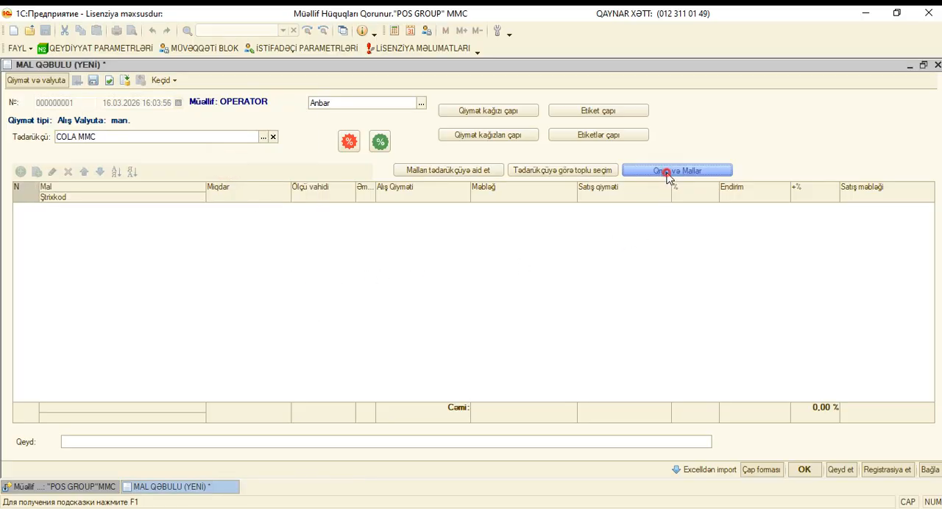
left_click(675, 103)
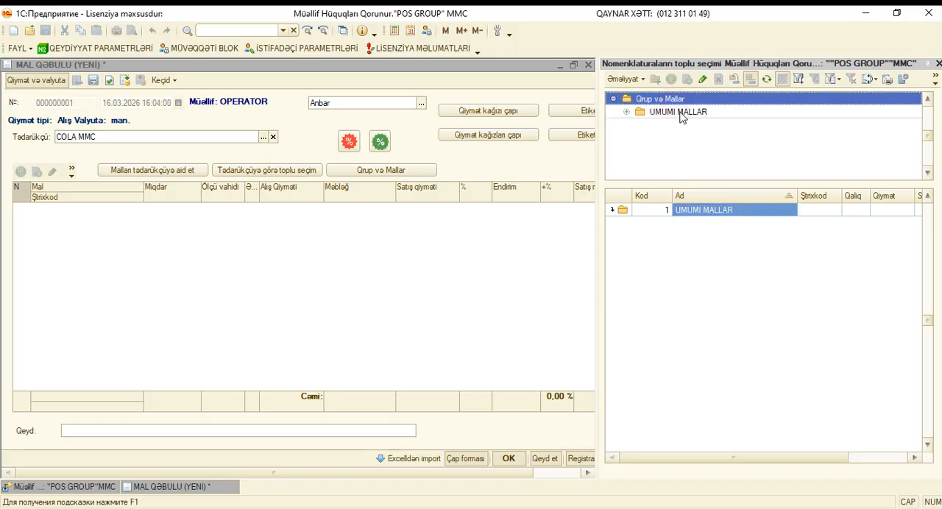
left_click(681, 114)
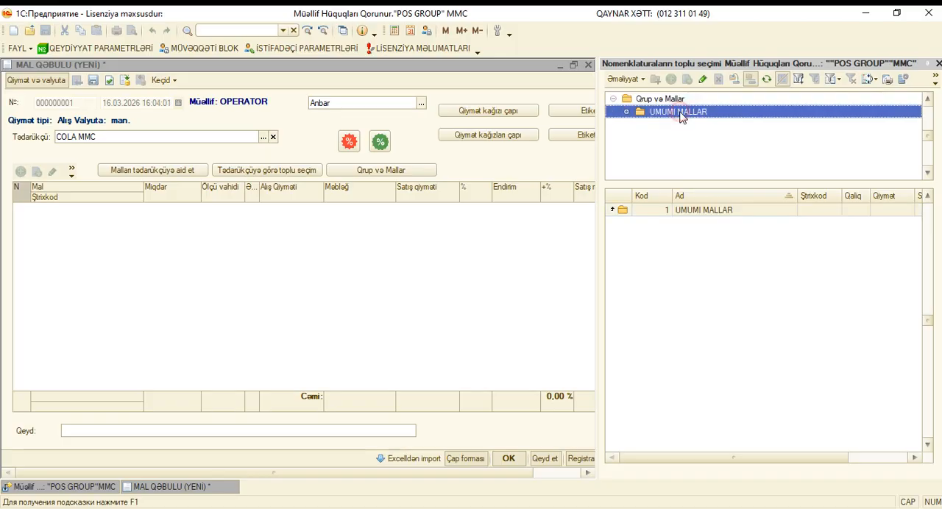
right_click(732, 255)
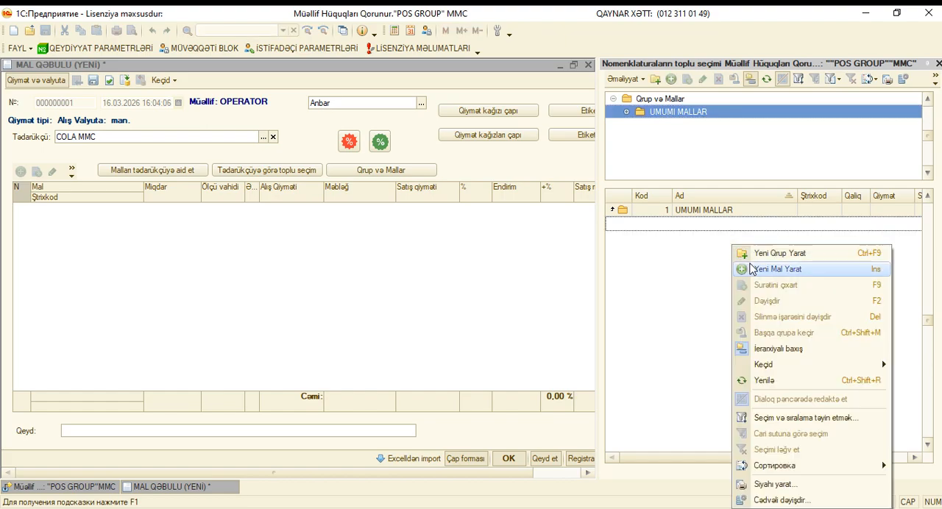
left_click(750, 269)
type("COLA 500ML")
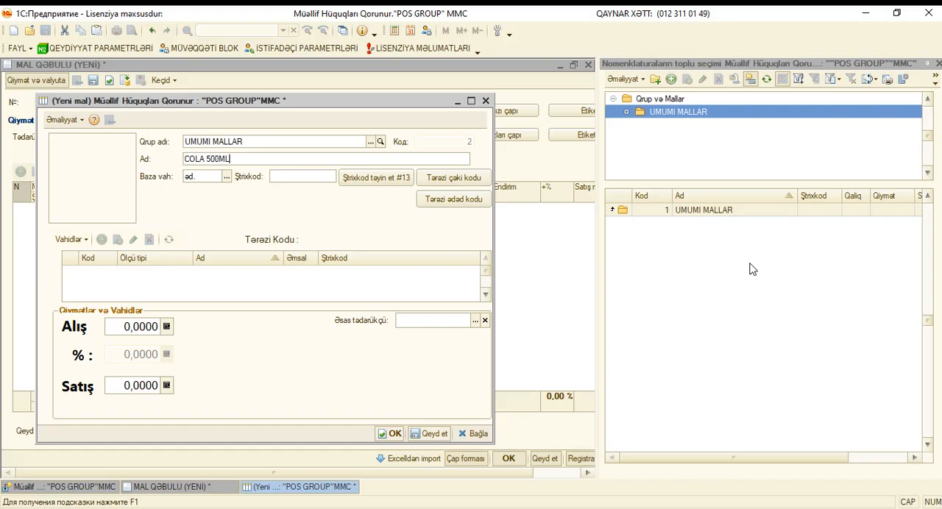
left_click(121, 333)
left_click(125, 388)
type("1")
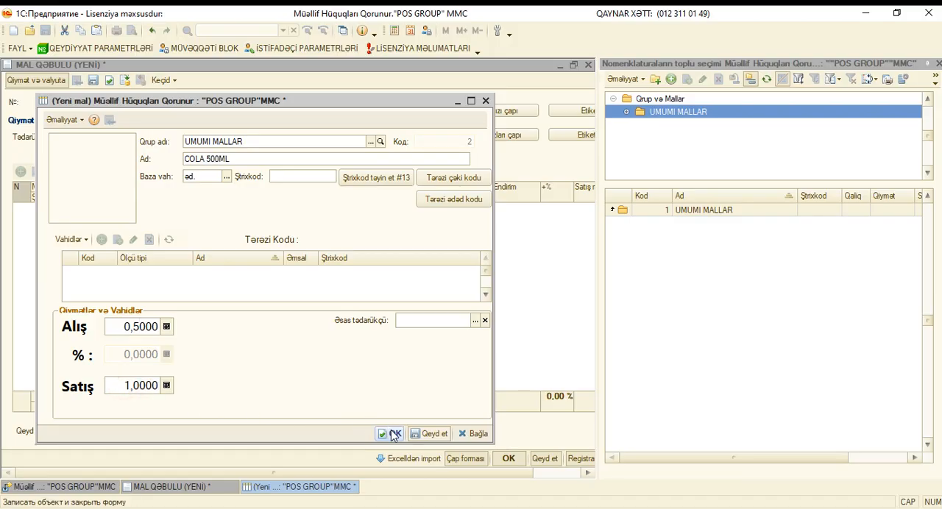
left_click(374, 179)
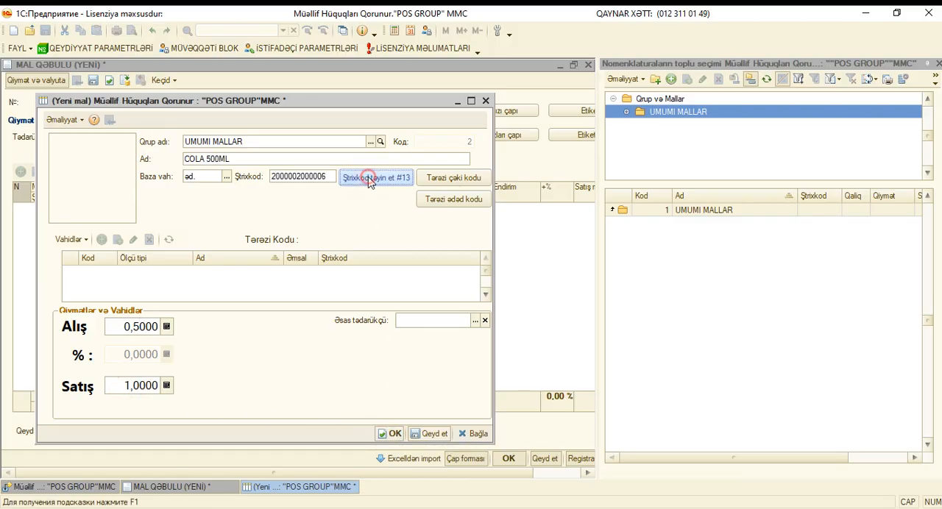
left_click(392, 435)
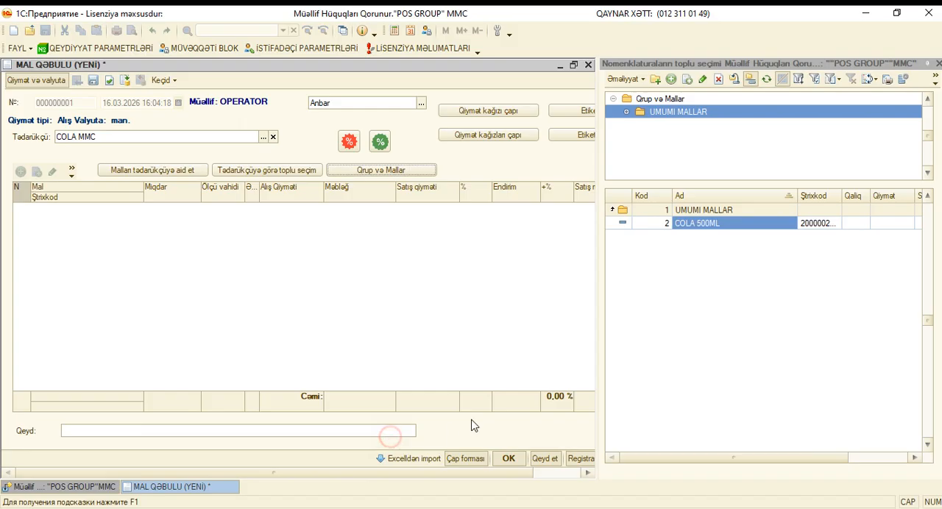
Add 100 units of COLA 500ML to the goods receipt.
double_click(699, 230)
type("1")
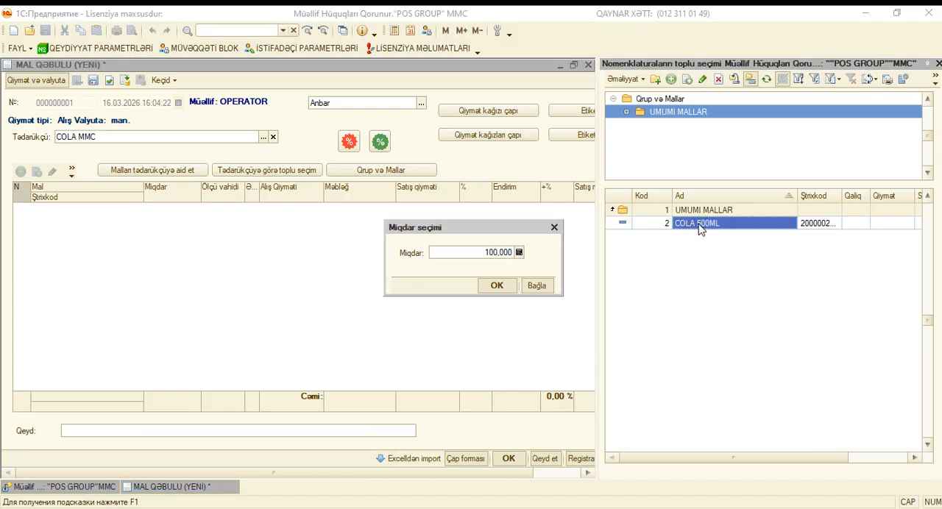
type("00")
key("Return")
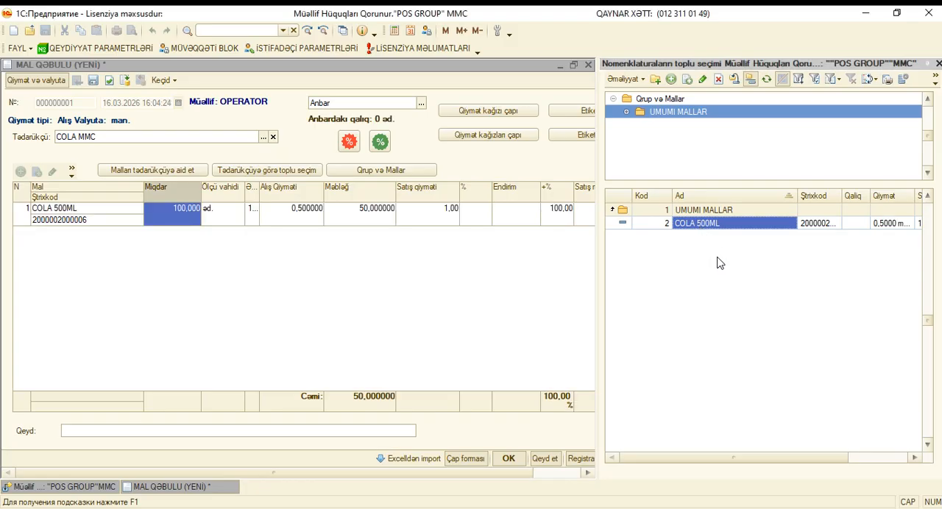
Create the item COLA 1L in the UMUMI MALLAR group with an auto-assigned barcode, purchase price 1.5 and sale price 2.
right_click(718, 246)
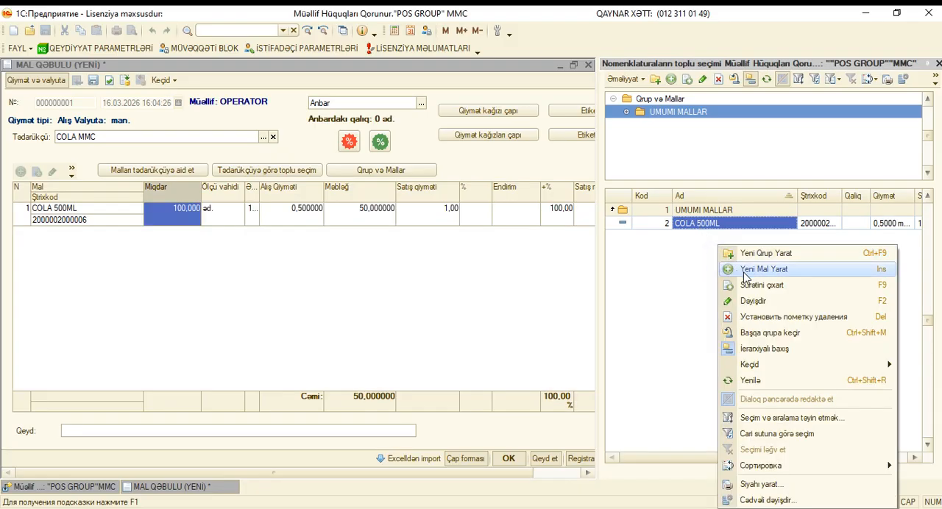
left_click(744, 274)
type("TEST")
key("BackSpace")
key("BackSpace")
key("BackSpace")
key("BackSpace")
type("COLA 1L")
left_click(350, 177)
left_click(147, 325)
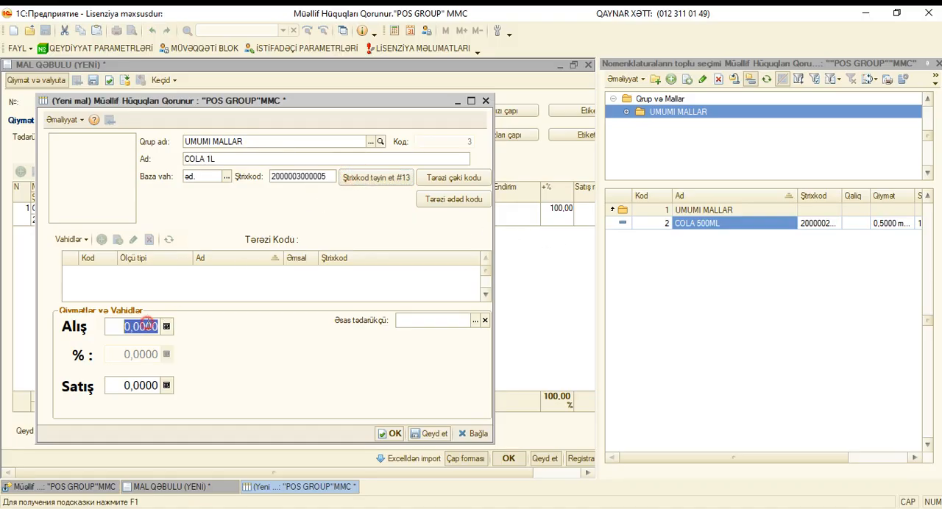
type("1,5")
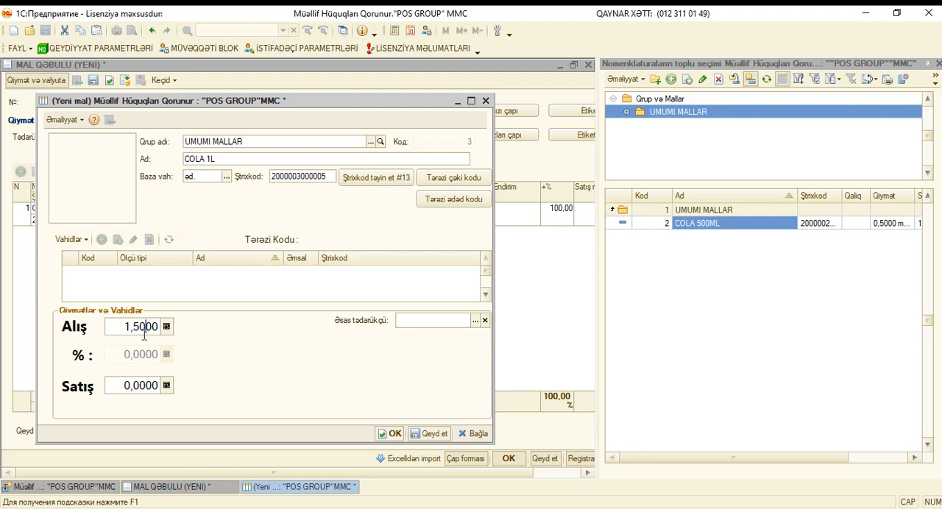
left_click(138, 390)
type("2")
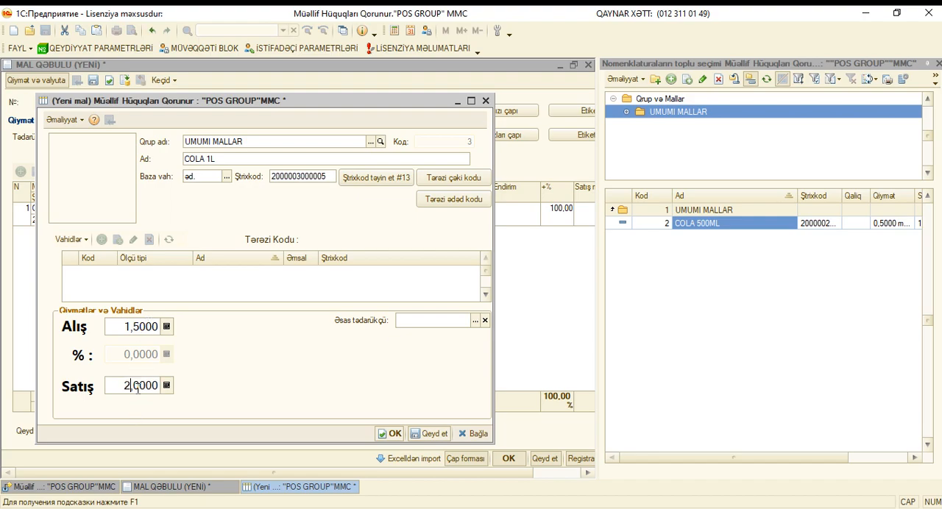
left_click(394, 435)
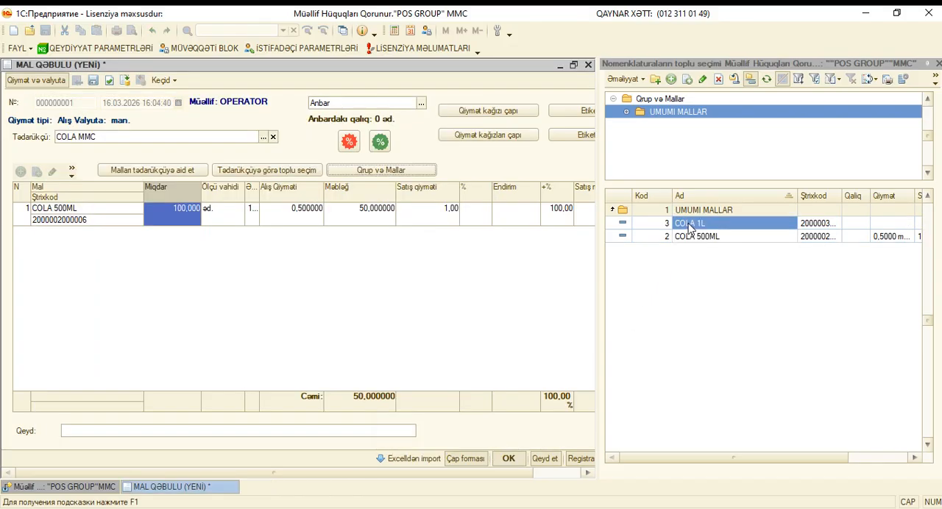
Add 100 units of COLA 1L to the goods receipt, close the item selection and save the receipt.
double_click(690, 227)
type("100,000")
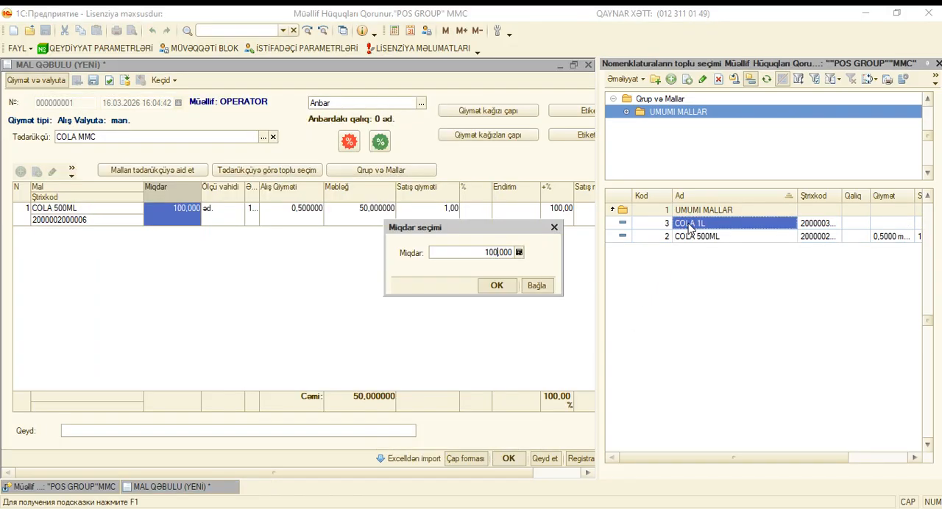
left_click(497, 285)
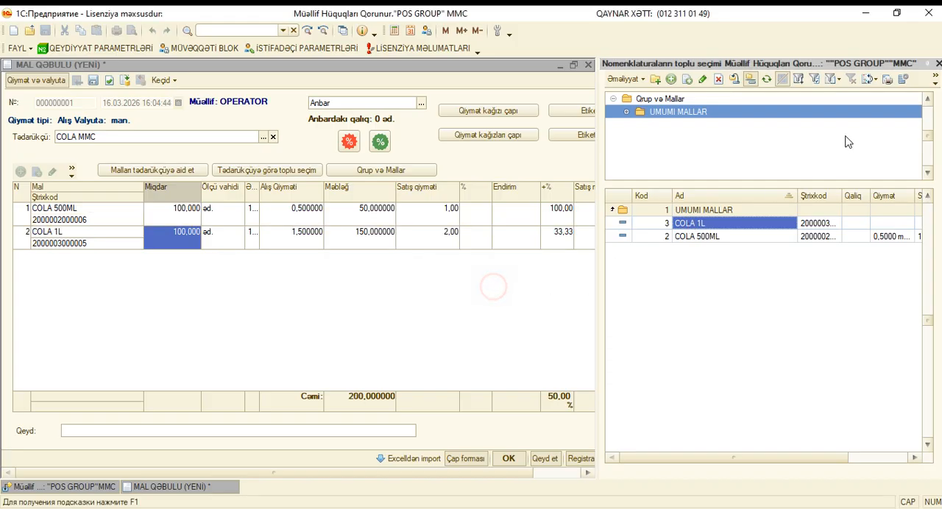
left_click(937, 64)
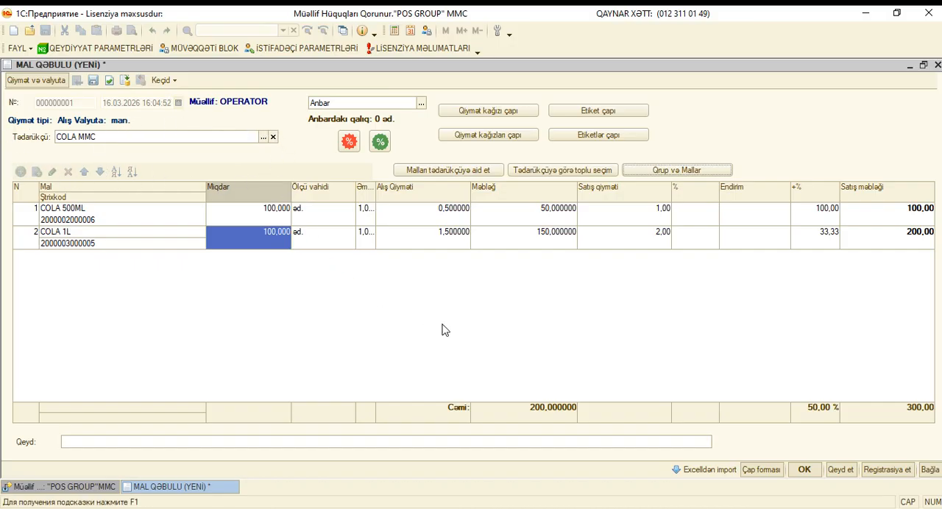
left_click(544, 214)
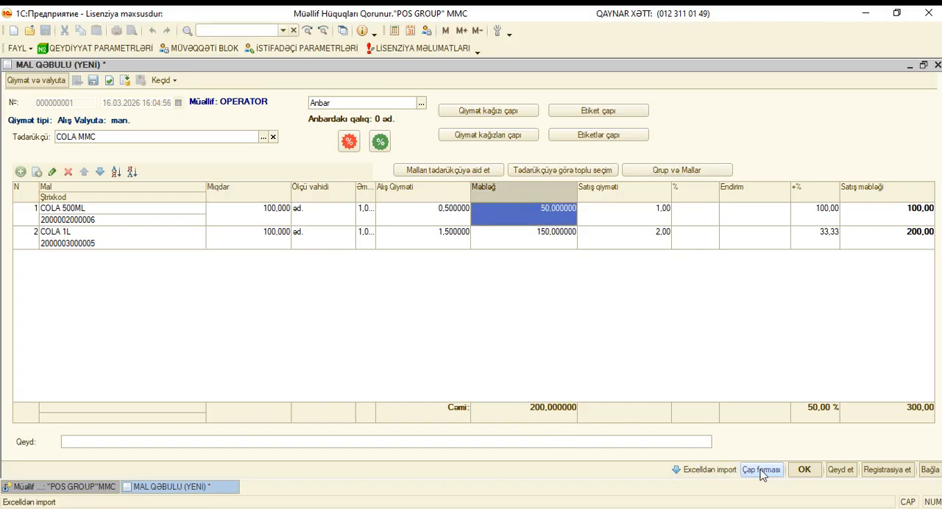
left_click(804, 470)
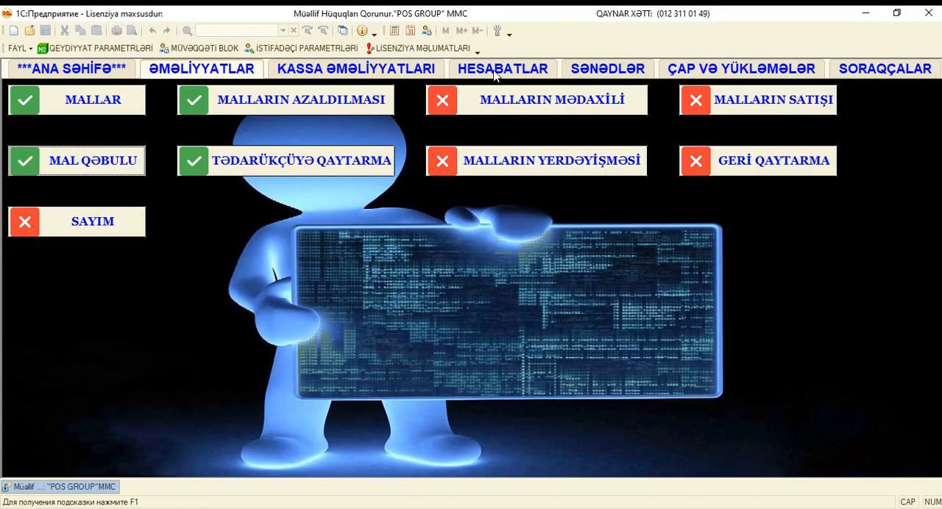
Generate the supplier report (Tədarükçü Hesabatı) for 16.03.2026, examine COLA MMC's incoming amount and closing debt, and close it.
left_click(495, 74)
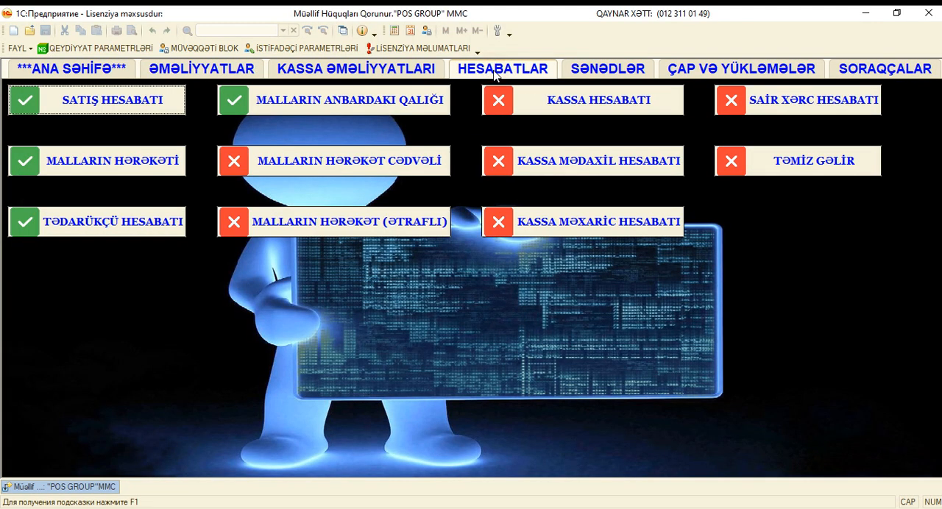
left_click(141, 231)
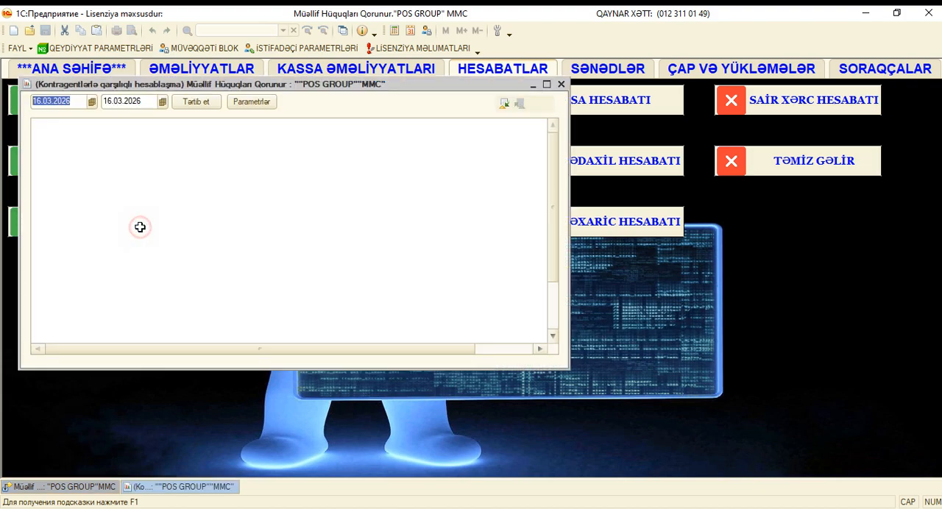
left_click(196, 103)
left_click(547, 84)
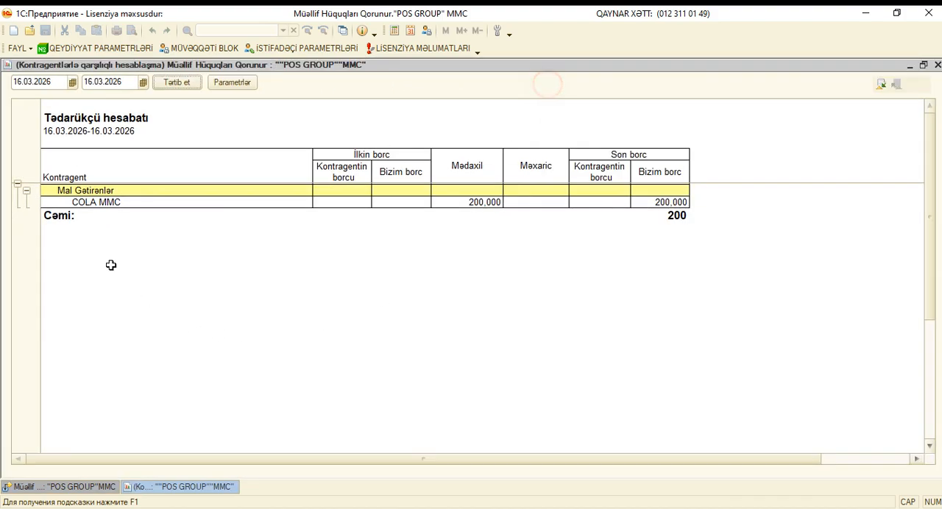
left_click(91, 201)
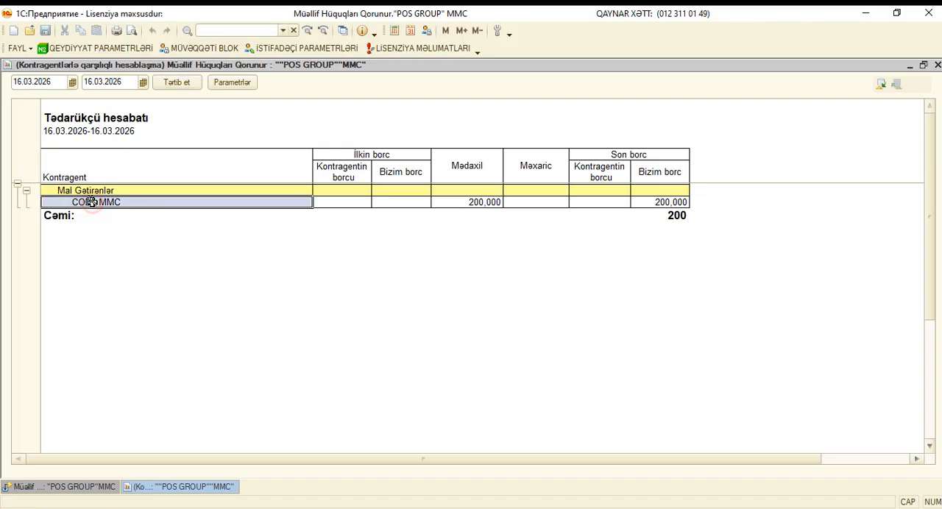
left_click(460, 204)
left_click(666, 205)
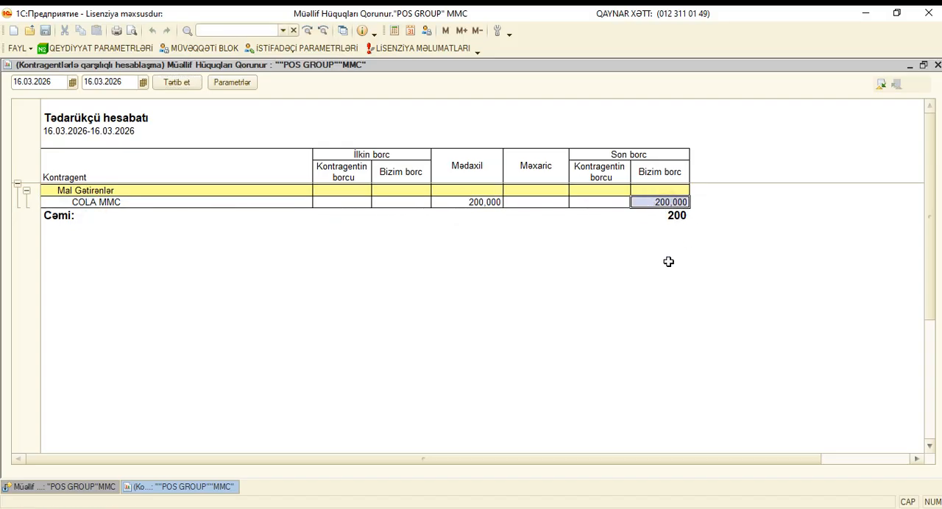
left_click(938, 65)
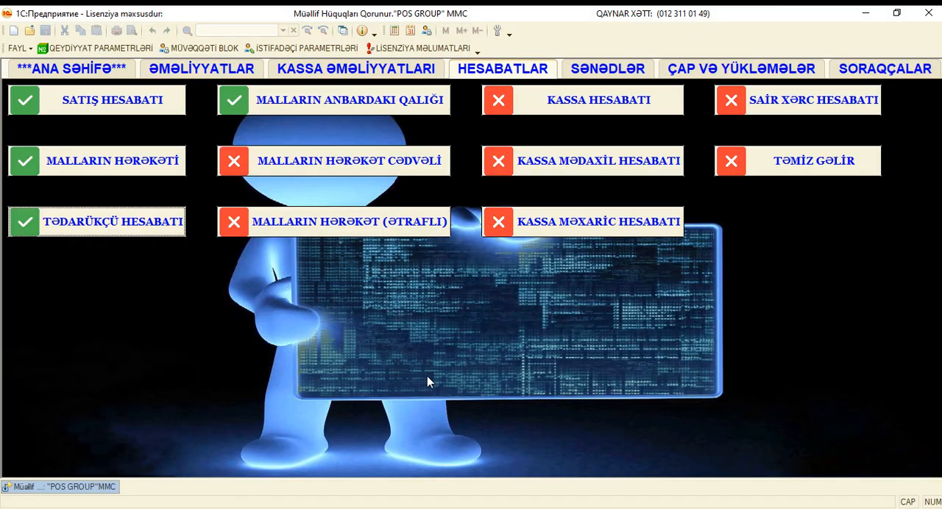
Record a supplier payment (Kassadan məxaric) of 100 from MUDUR KASSA to COLA MMC and save it.
left_click(346, 70)
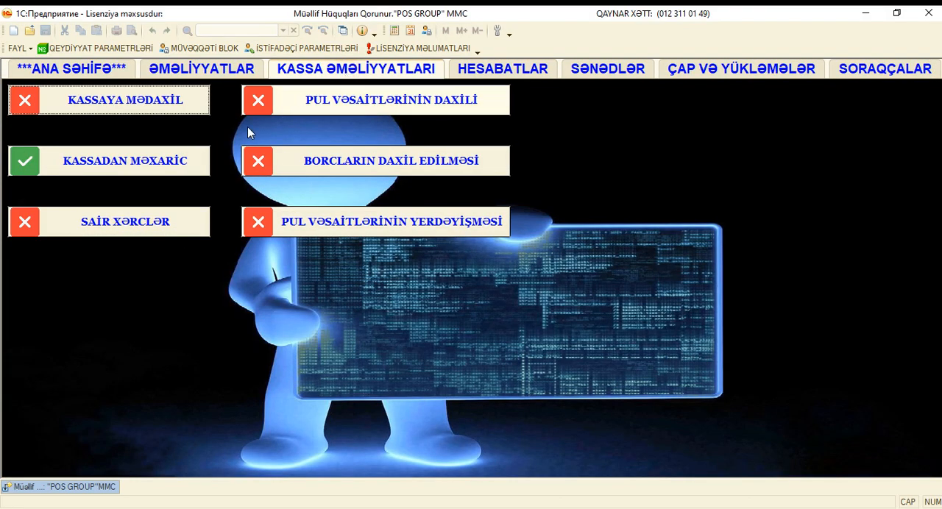
left_click(177, 168)
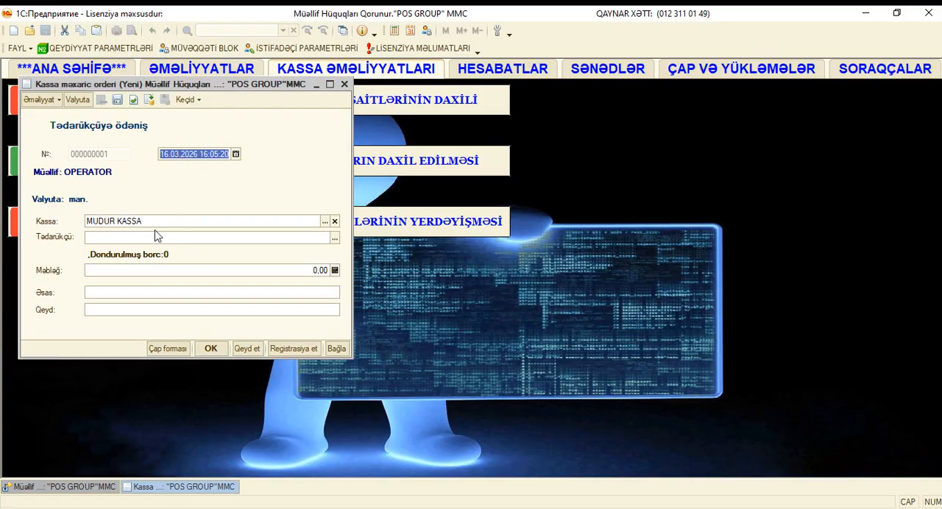
left_click(334, 238)
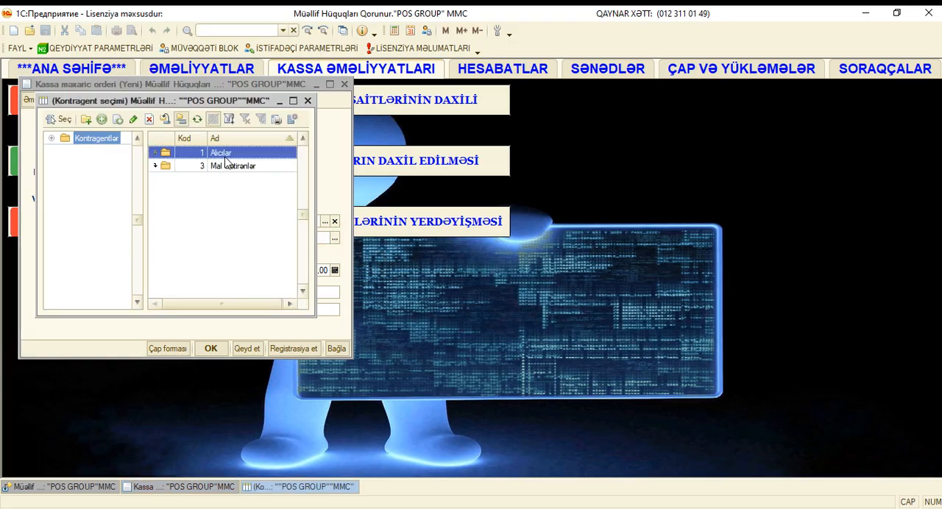
double_click(226, 167)
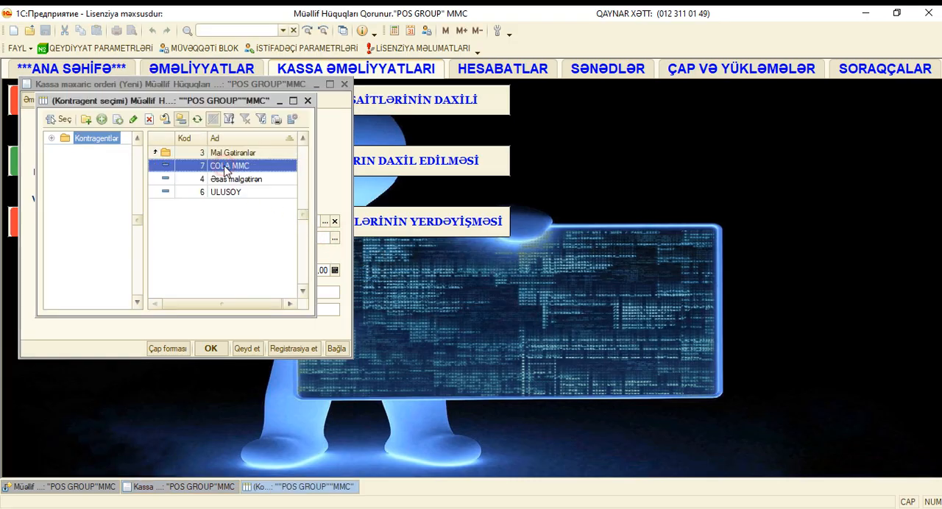
double_click(235, 168)
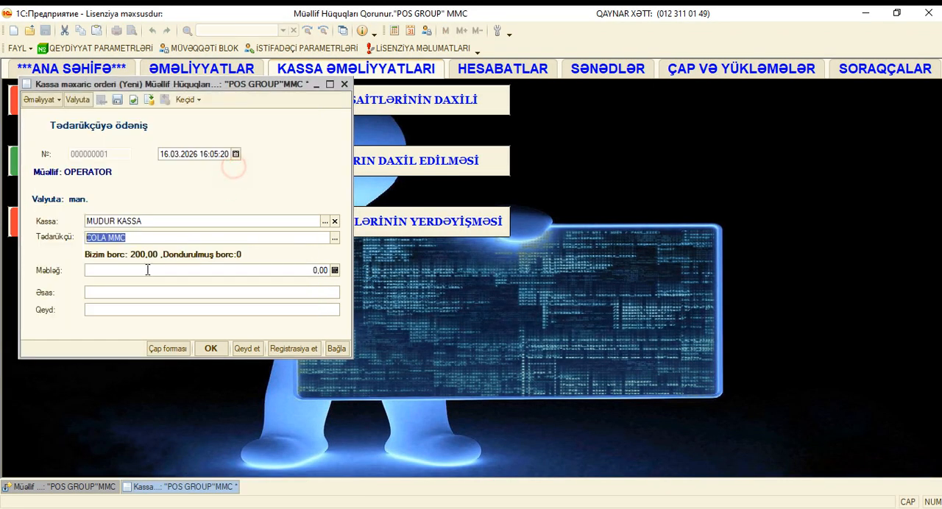
left_click(319, 270)
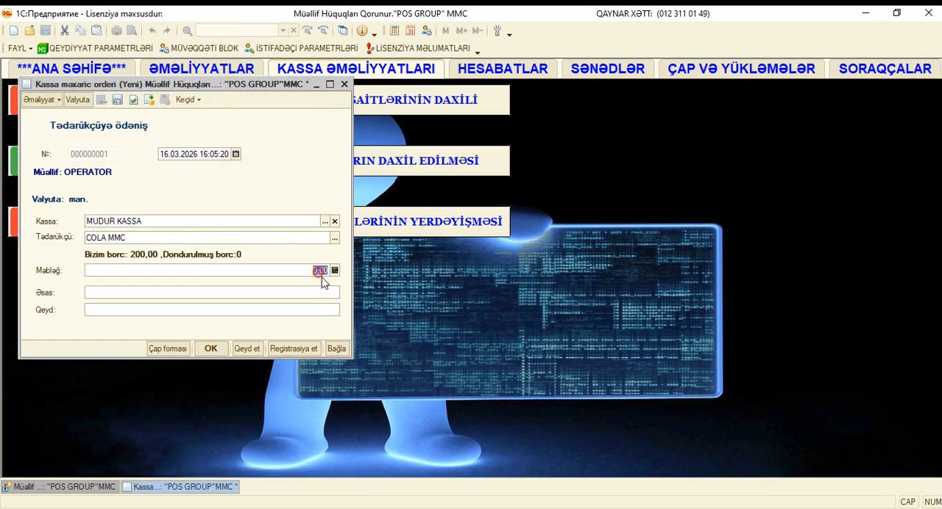
type("10")
left_click(217, 352)
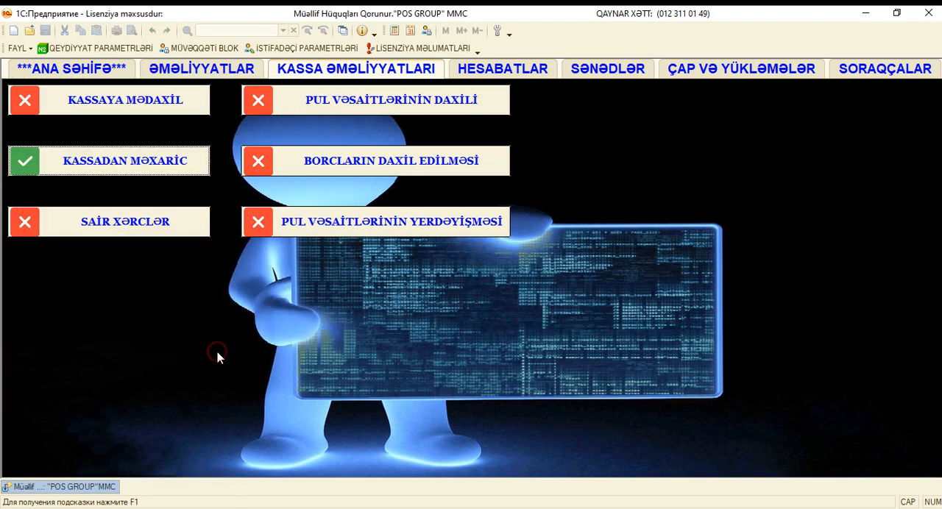
Generate the supplier report for 16.03.2026, examine COLA MMC's incoming, paid and remaining debt amounts, and close it.
left_click(504, 70)
left_click(154, 220)
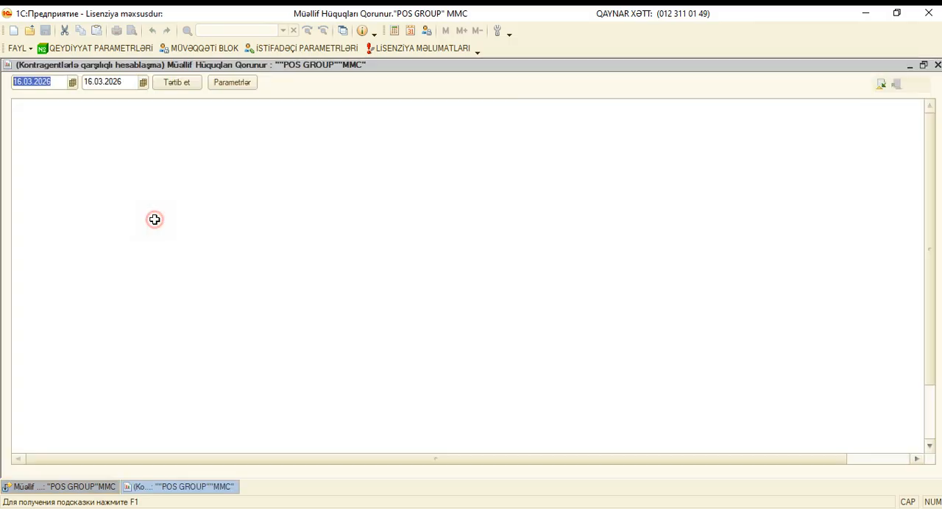
left_click(181, 82)
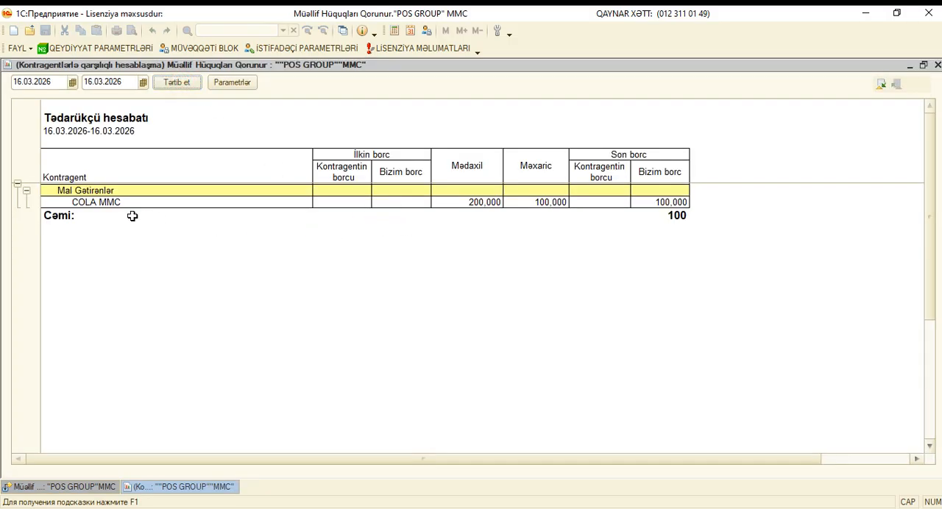
left_click_drag(491, 203, 491, 237)
left_click_drag(552, 202, 551, 247)
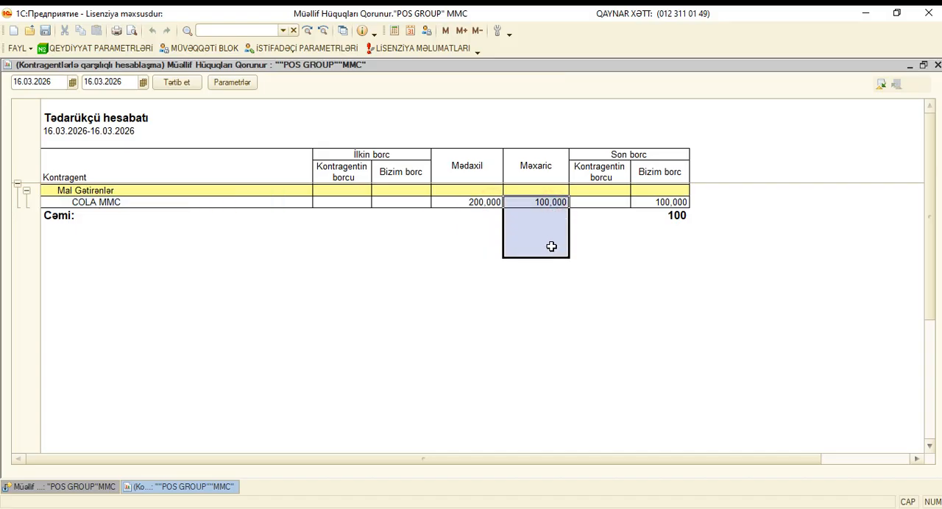
left_click(553, 202)
left_click_drag(669, 201, 677, 216)
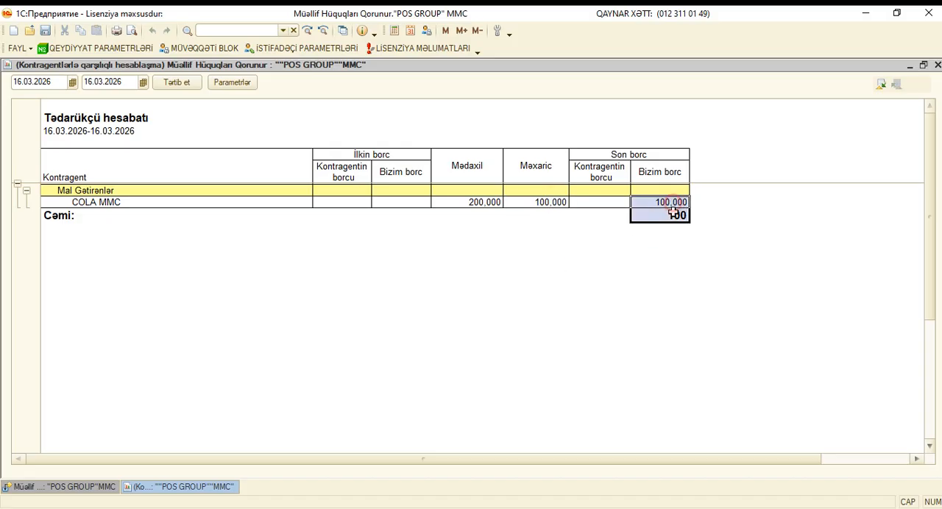
left_click(673, 202)
left_click_drag(675, 172, 673, 203)
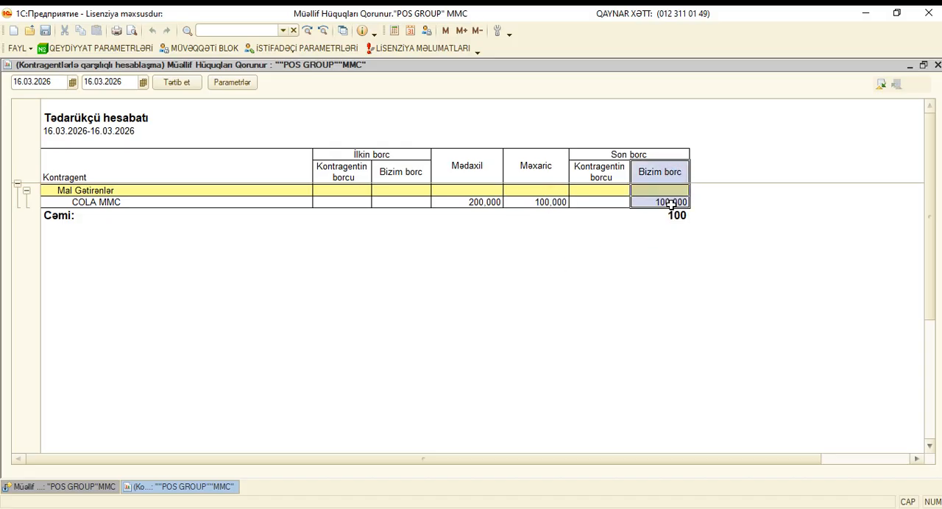
left_click(937, 64)
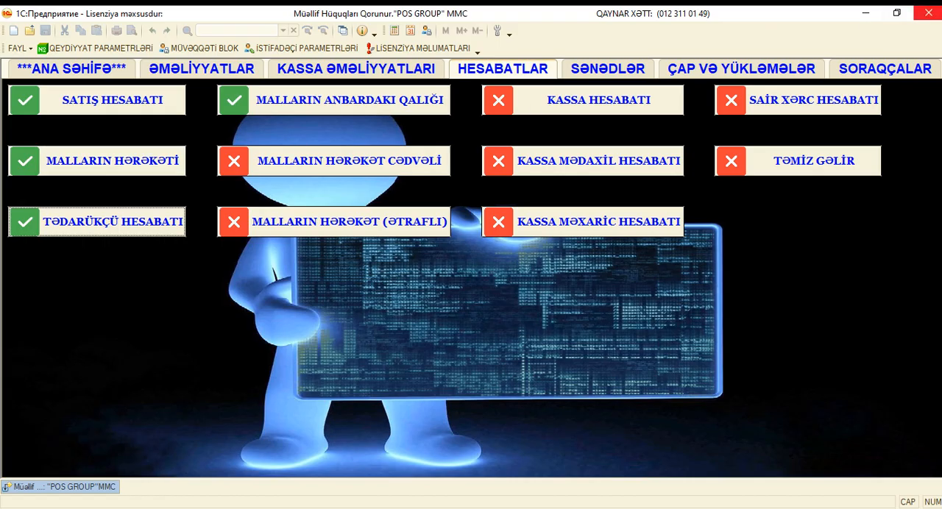
Minimize the back-office window, launch the TICARET ANBAR database from 1C:Предприятие and log in to the KASSA-1 sales screen with the PIN.
left_click(865, 13)
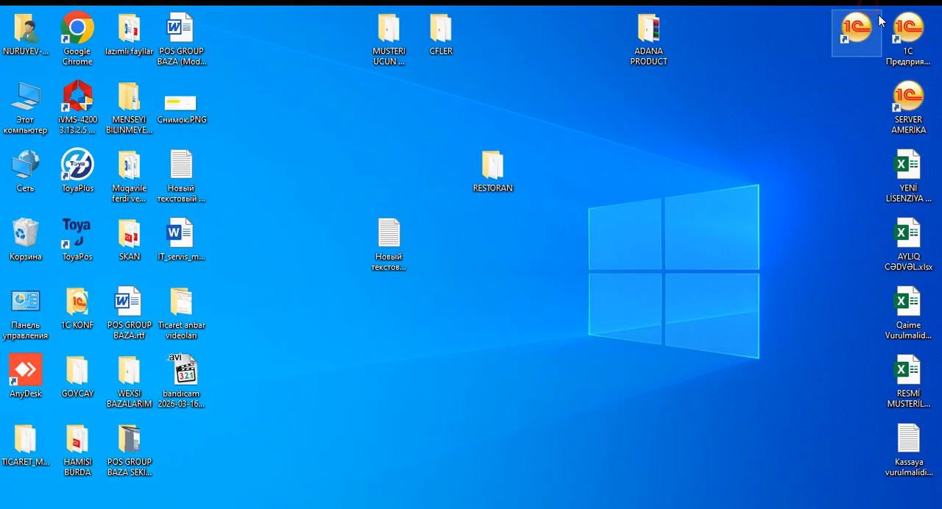
double_click(903, 30)
left_click(729, 122)
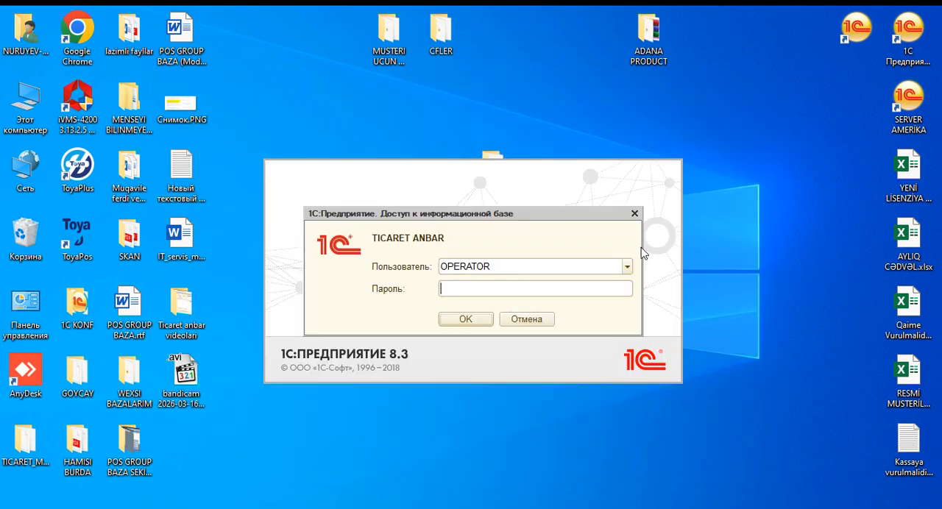
left_click(627, 267)
left_click(472, 279)
left_click(471, 319)
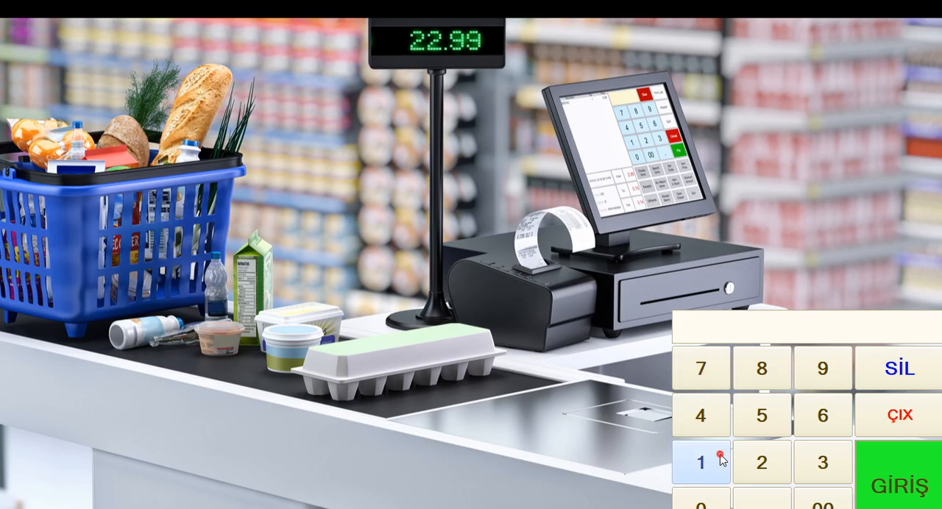
left_click(700, 460)
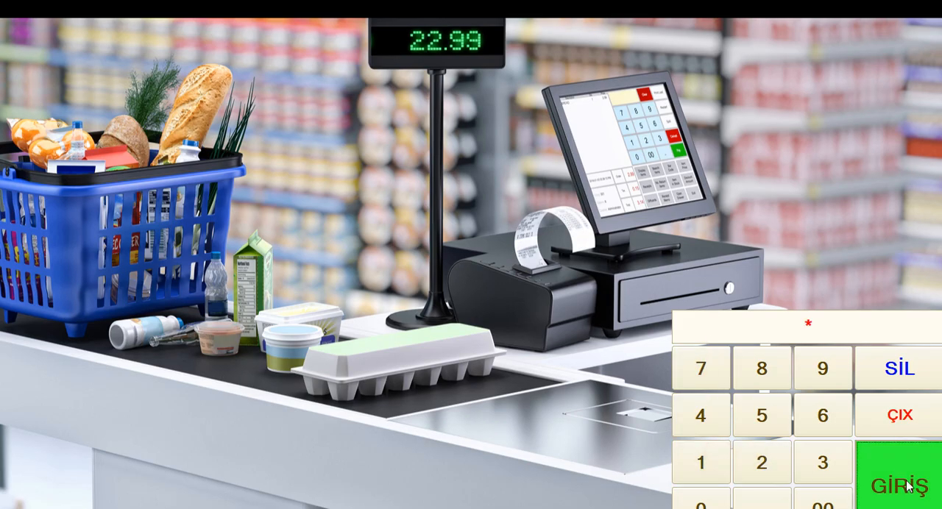
left_click(907, 486)
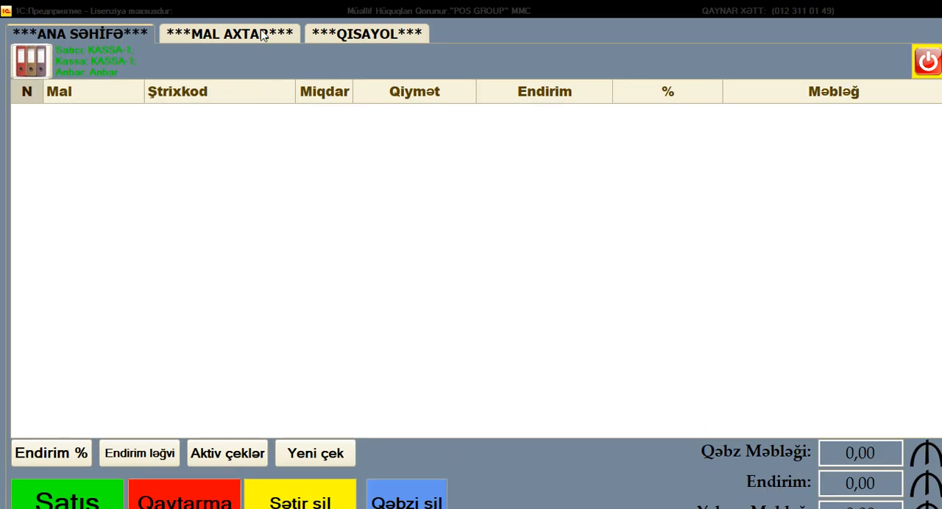
Find COLA 1L in the product search and add 10 units of it to the sales receipt.
left_click(259, 34)
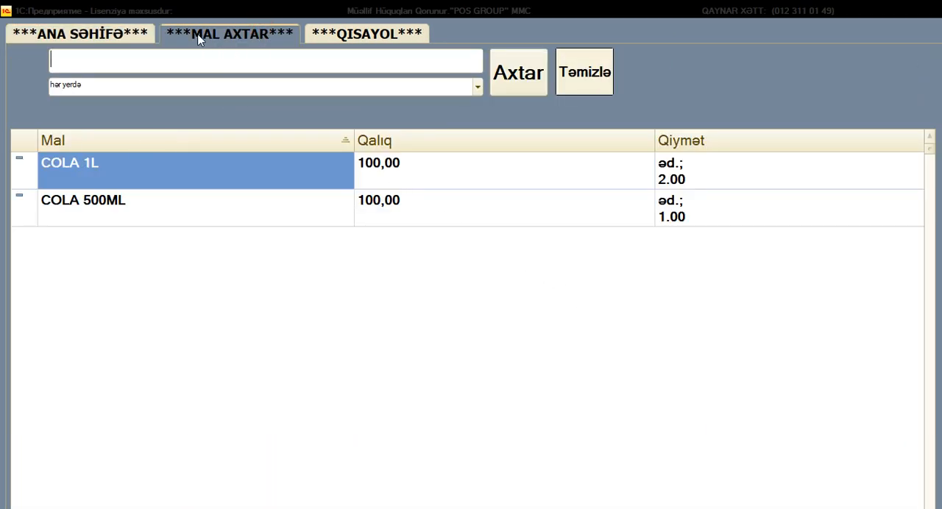
double_click(126, 171)
left_click(402, 318)
left_click(401, 362)
left_click(542, 343)
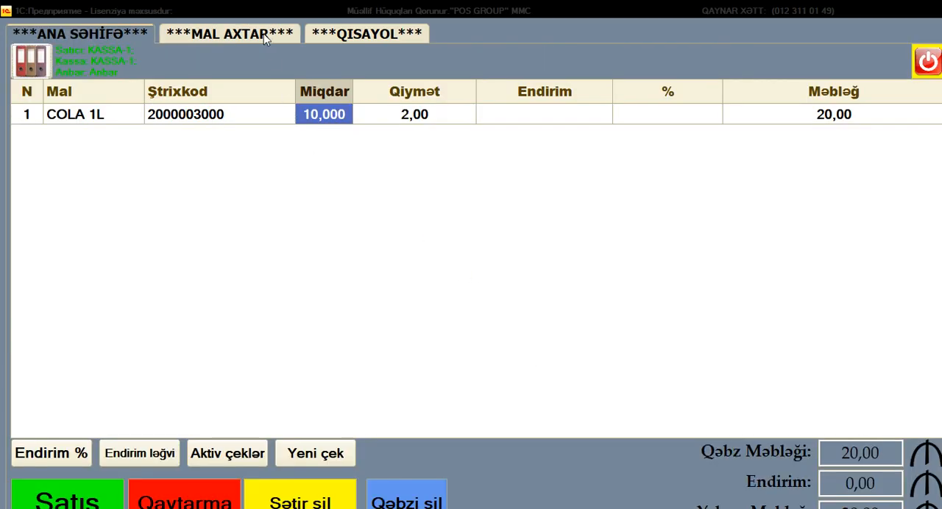
Find COLA 500ML in the product search and add 10 units of it to the sales receipt.
left_click(263, 35)
double_click(205, 219)
left_click(405, 324)
left_click(406, 364)
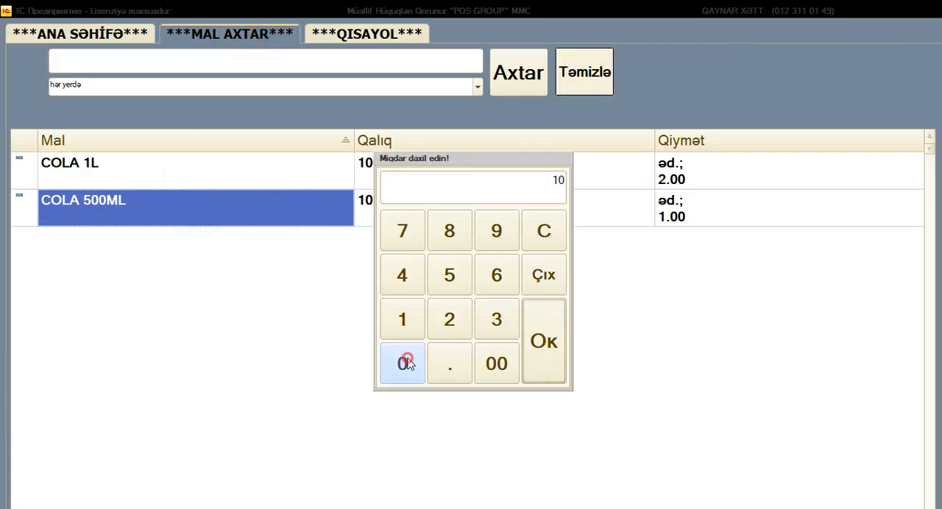
left_click(559, 353)
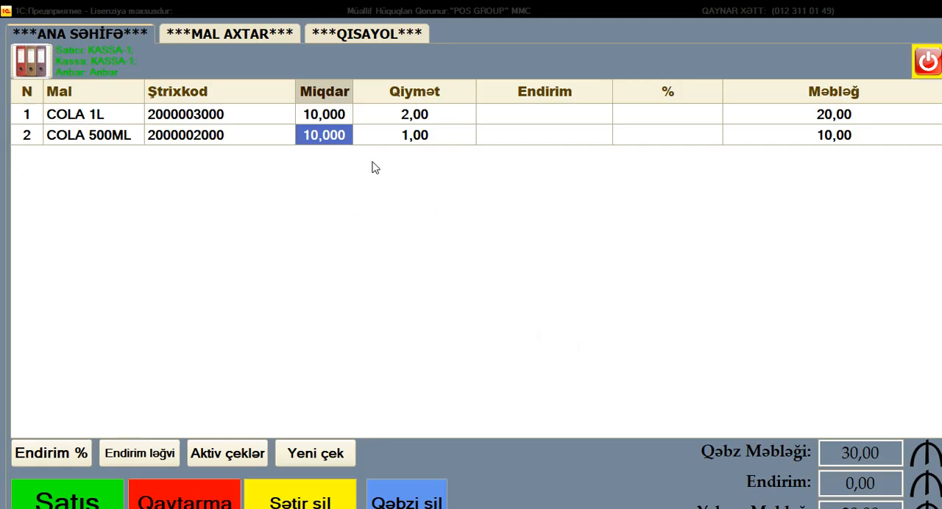
Start the payment for the sale, enter 50 as the cash amount and check the resulting change.
left_click(99, 499)
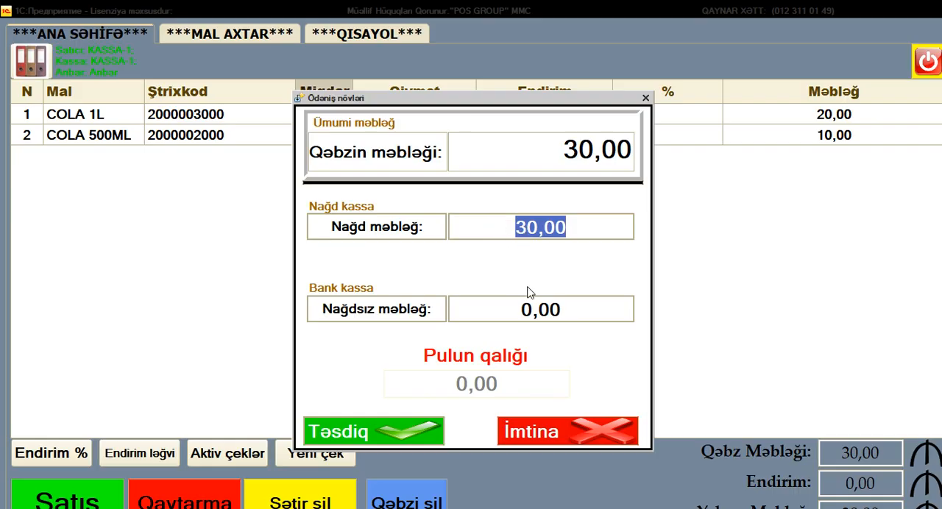
type("50")
key("Return")
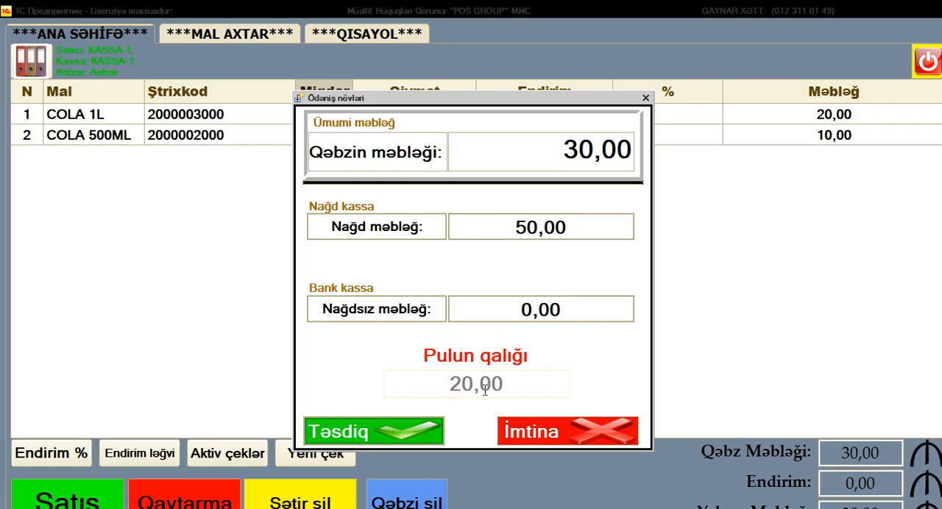
left_click(523, 228)
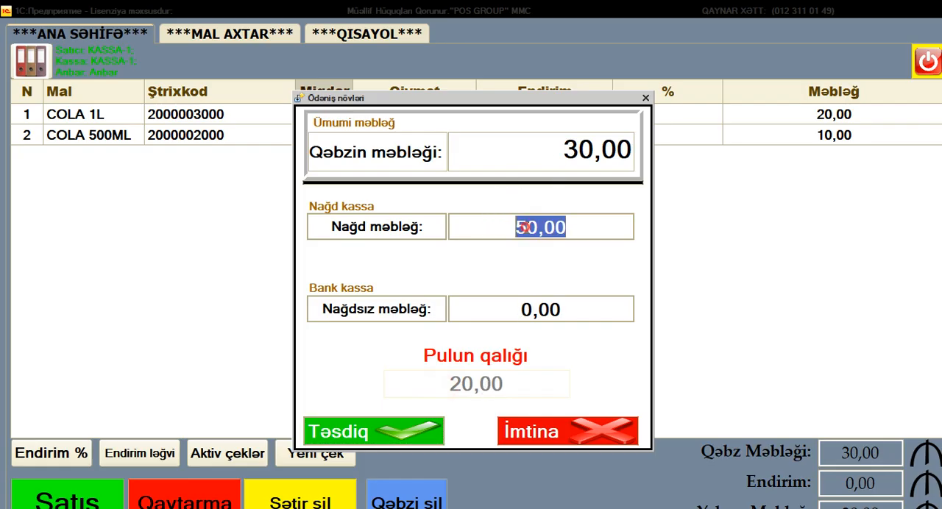
left_click(525, 305)
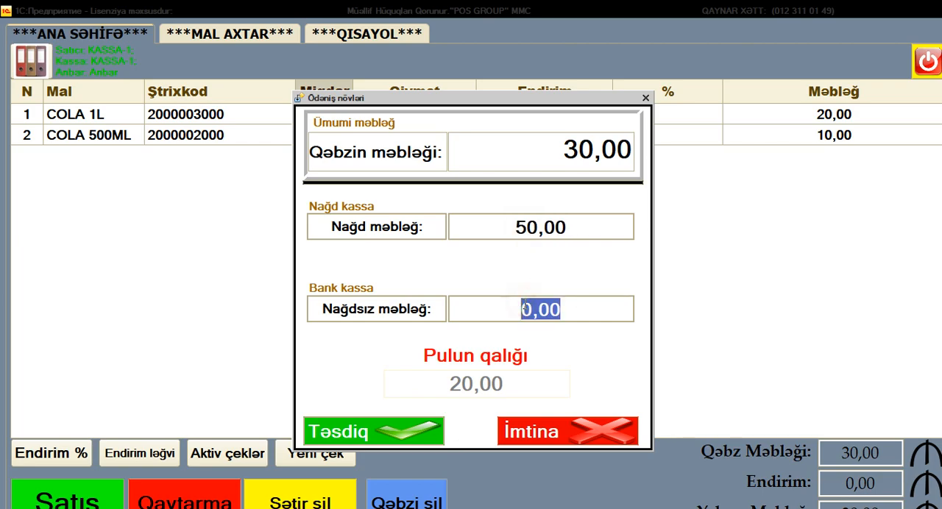
left_click(526, 221)
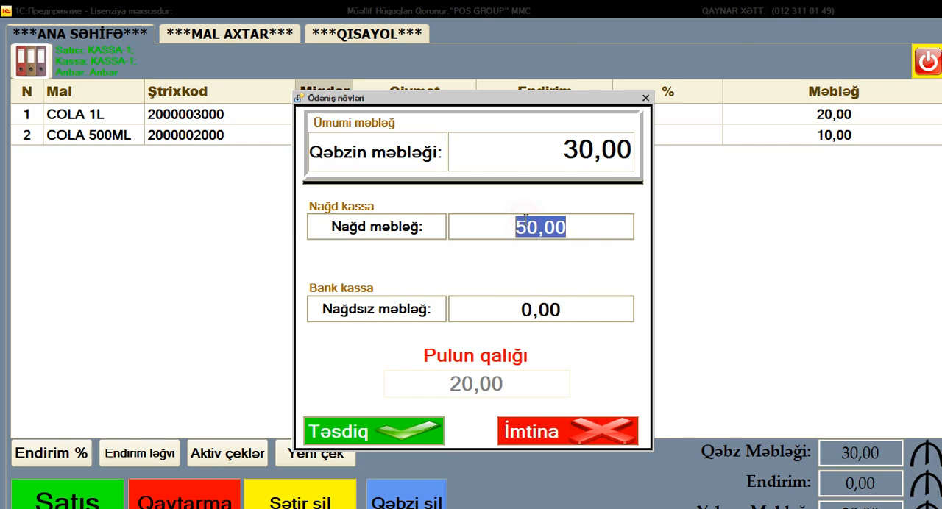
Set the cash amount of the payment to the full receipt total of 30.
left_click(557, 146)
left_click(543, 226)
type("30")
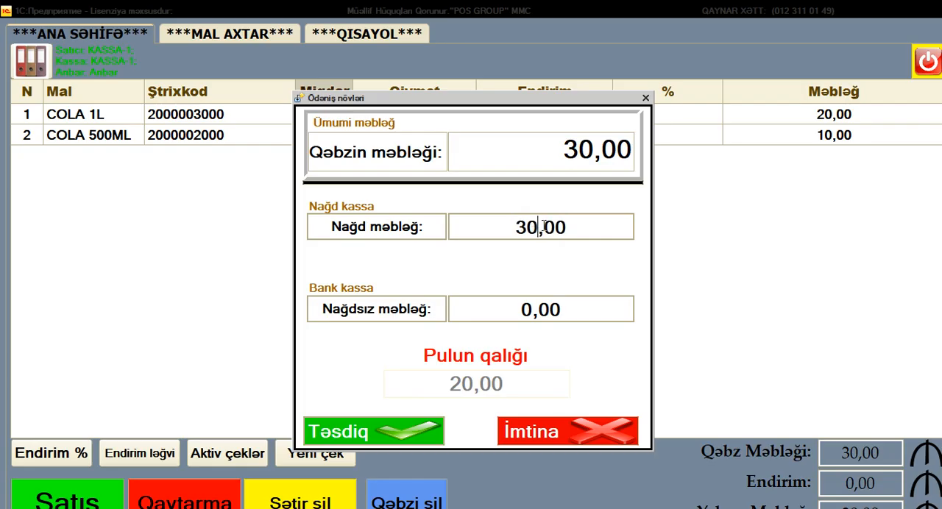
key("Return")
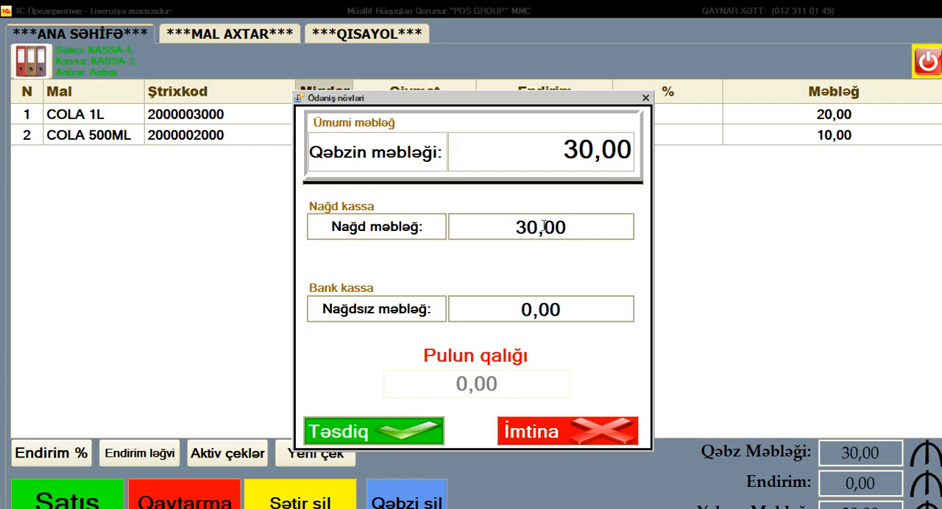
Split the payment into 15 cash and 15 non-cash, and complete the sale without printing the receipt.
left_click(519, 225)
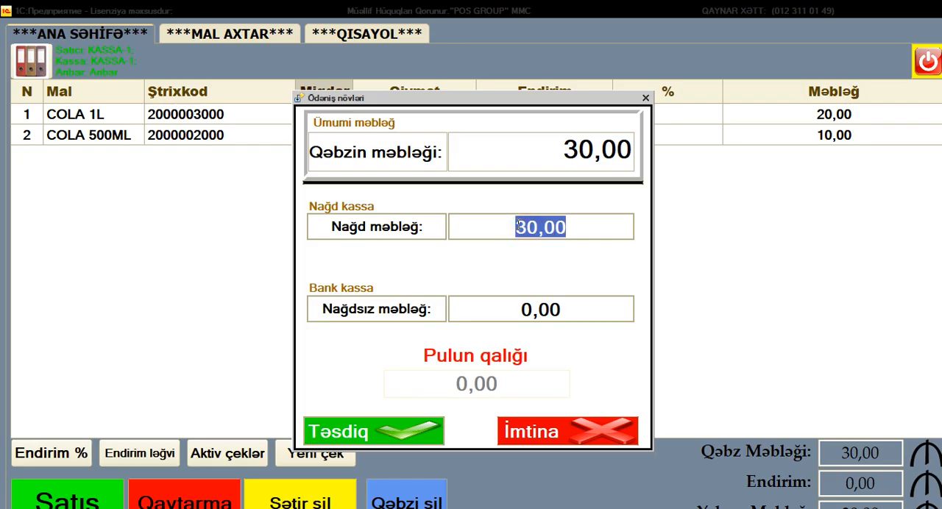
type("15")
key("Return")
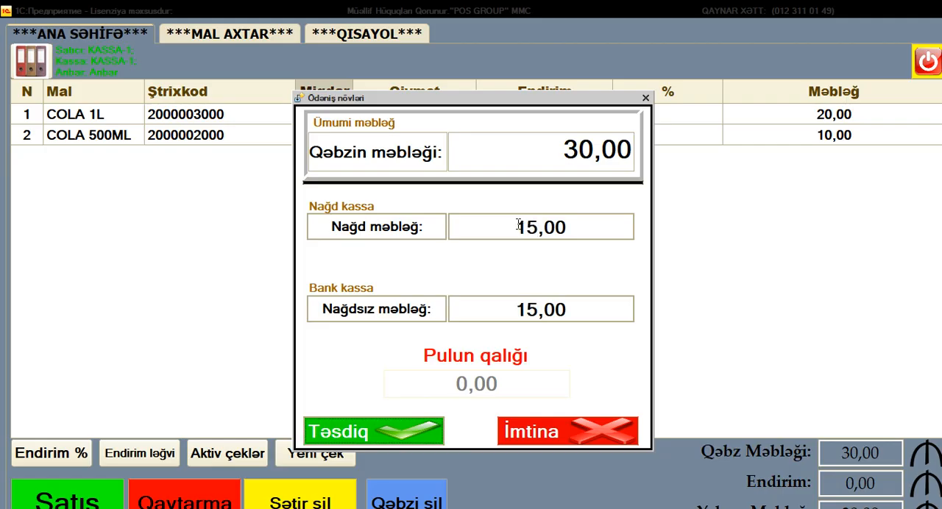
left_click(518, 310)
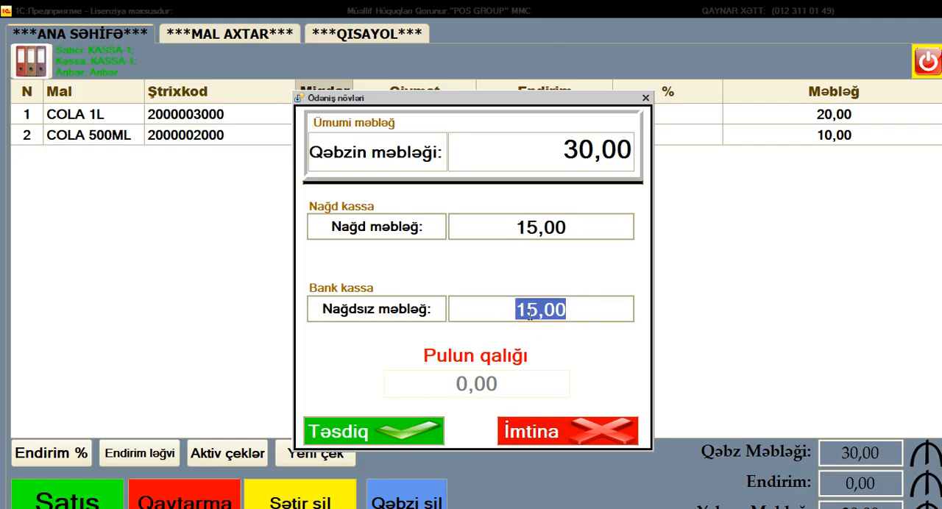
left_click(503, 222)
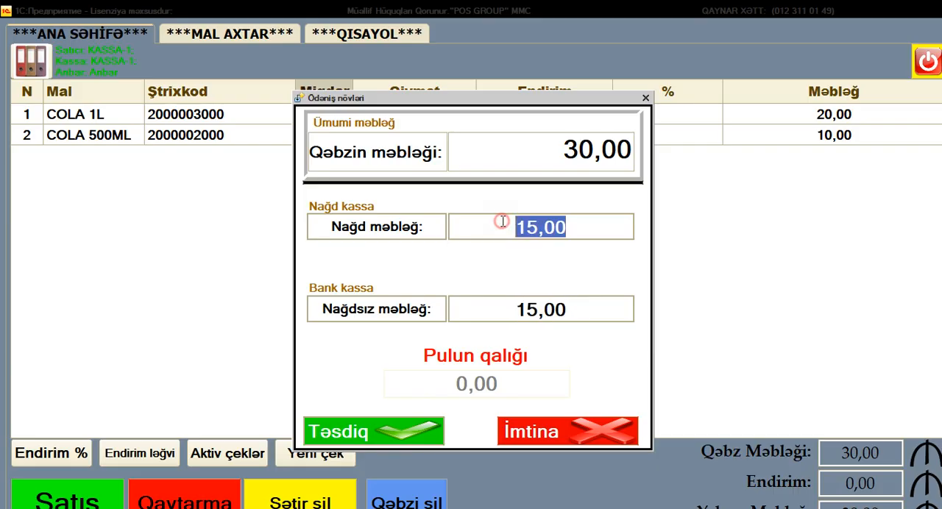
left_click(406, 432)
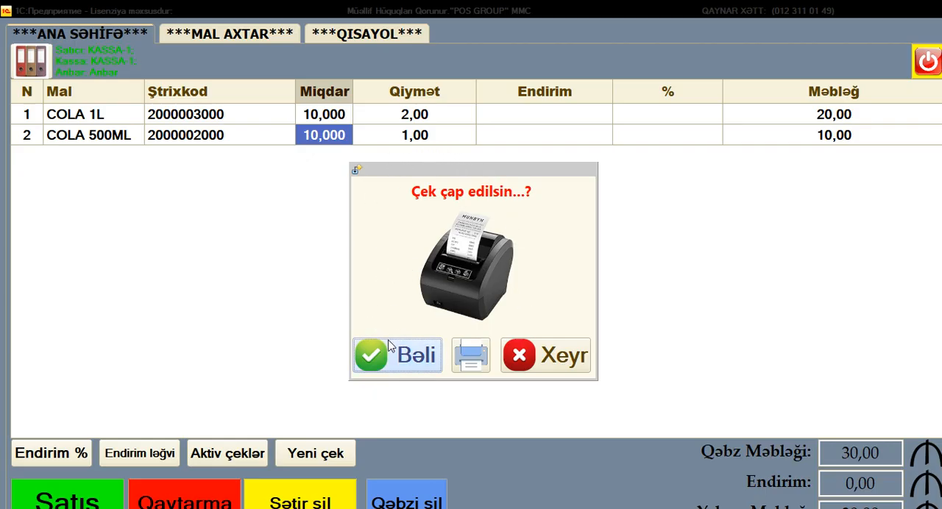
left_click(547, 355)
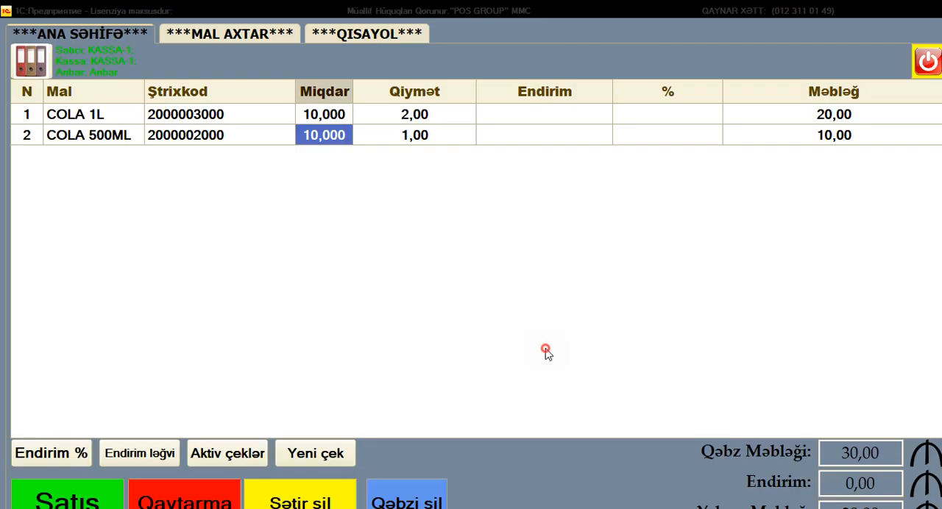
Leave the cash register, generate the sales report (Satış Hesabatı) and check the cash and non-cash takings and the sold quantities.
left_click(929, 64)
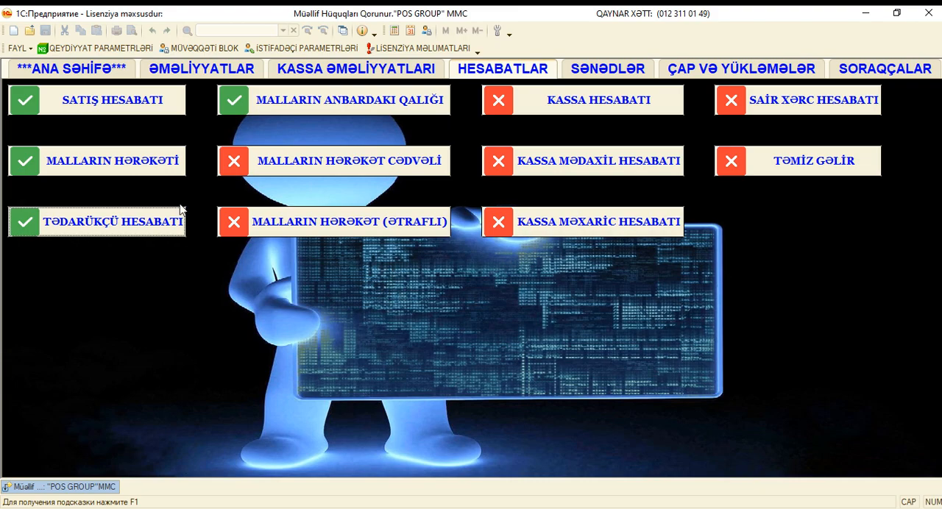
left_click(139, 109)
left_click(215, 87)
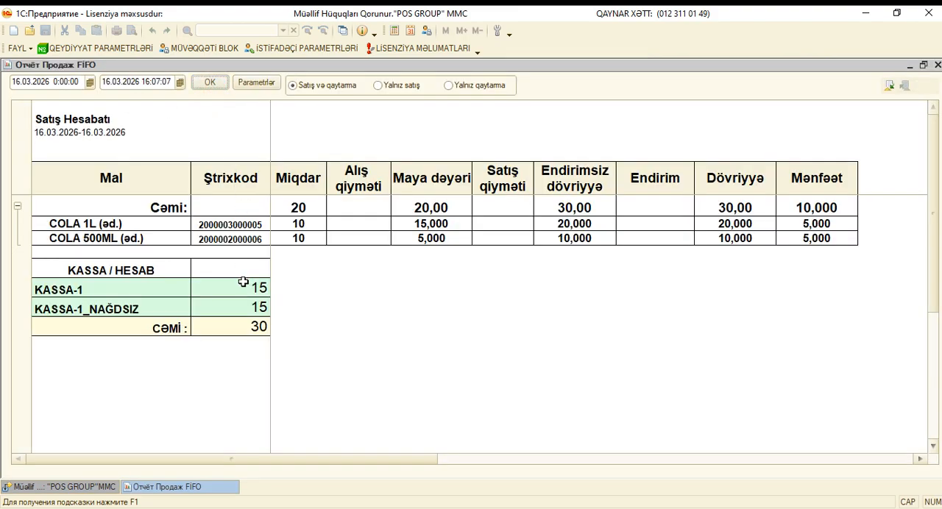
left_click(93, 287)
left_click(262, 291)
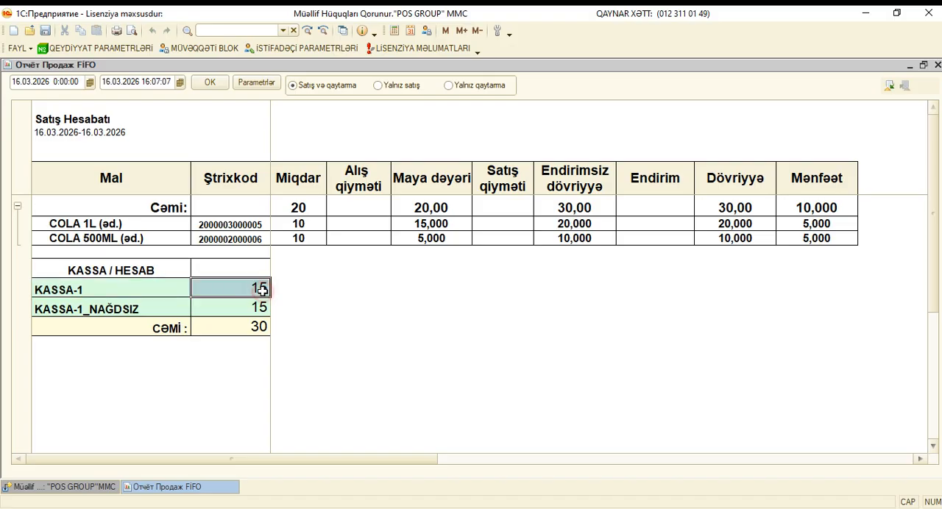
left_click(89, 310)
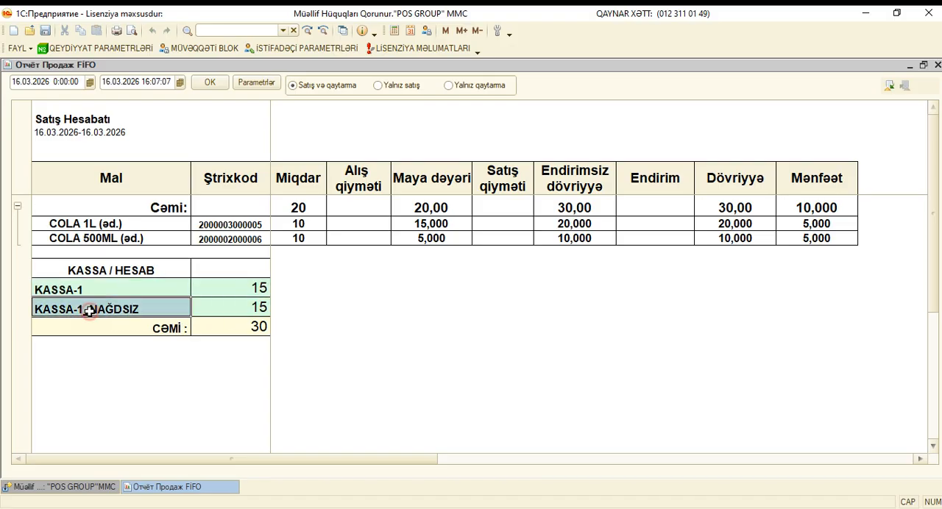
left_click(244, 309)
left_click_drag(317, 224, 315, 236)
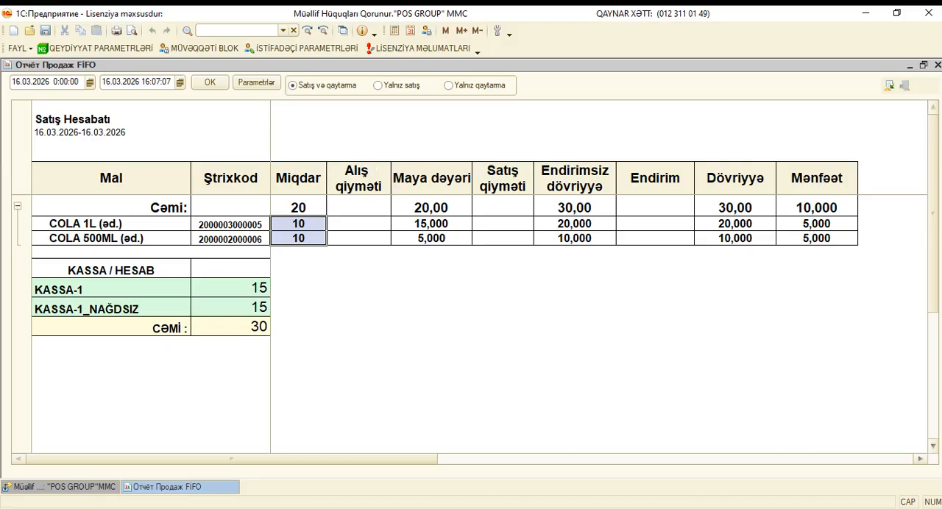
left_click(937, 65)
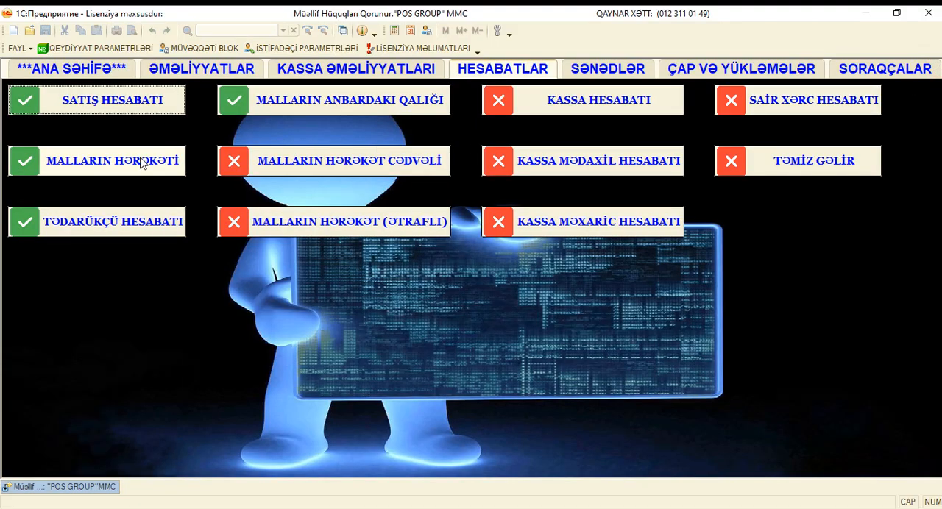
Generate the goods movement report (Malların hərəkəti) and check the purchased, sold and remaining quantities of both COLA products.
left_click(110, 161)
left_click(176, 83)
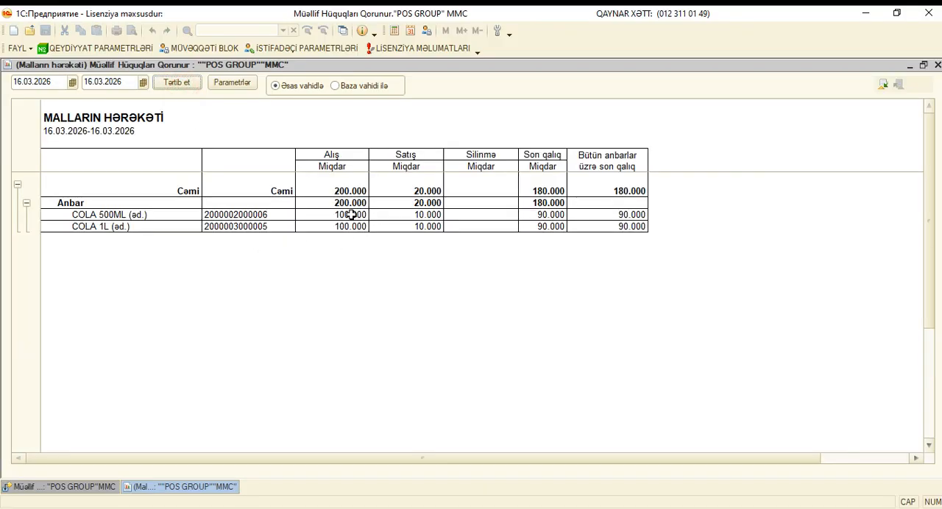
left_click_drag(351, 214, 351, 226)
left_click_drag(429, 214, 435, 227)
left_click_drag(554, 214, 558, 228)
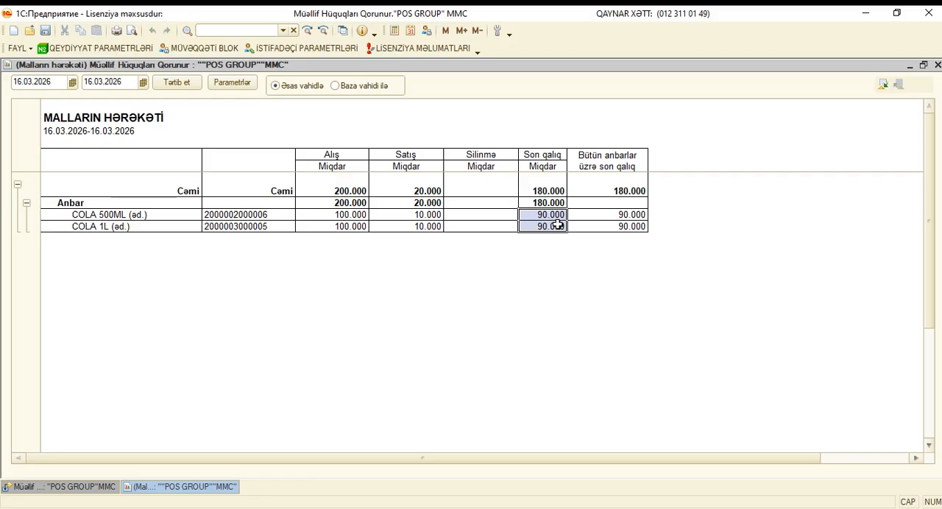
key("Escape")
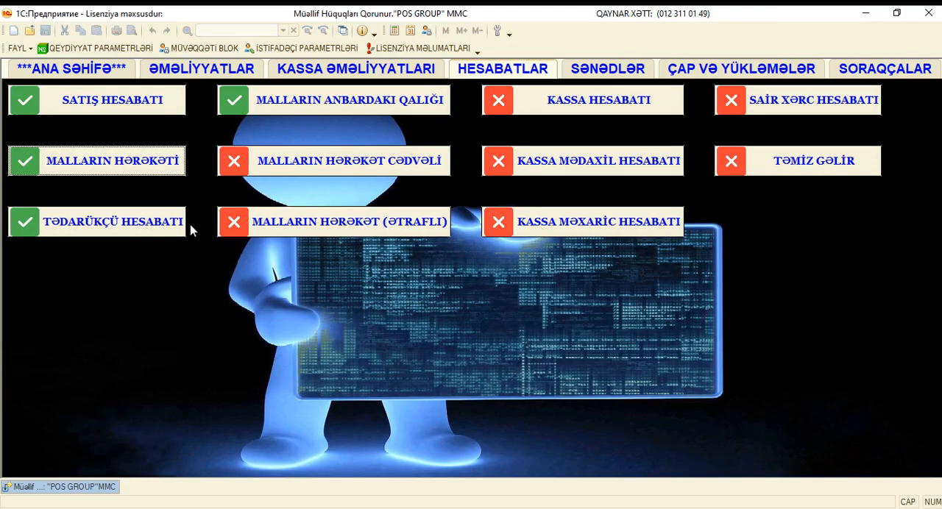
Generate the warehouse stock report (Malların anbardakı qalığı) and check the remaining quantities of both COLA products.
left_click(287, 108)
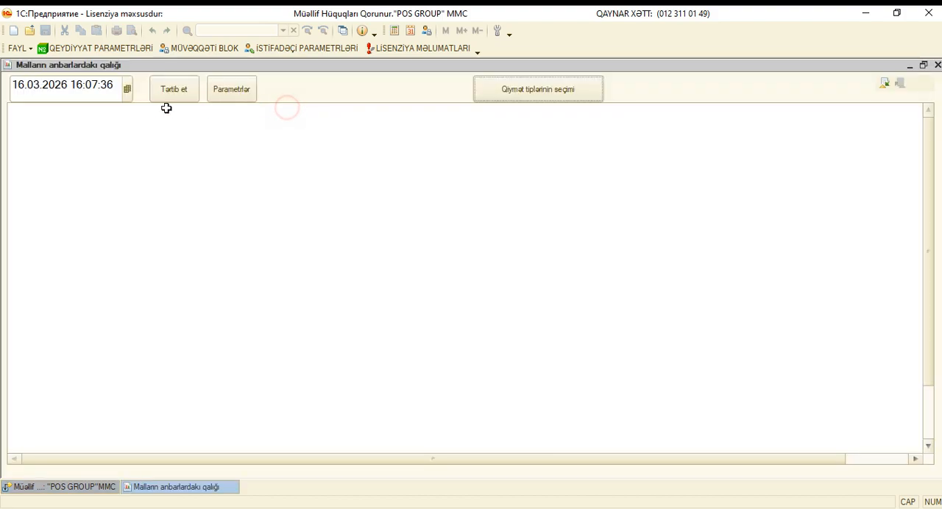
left_click(168, 95)
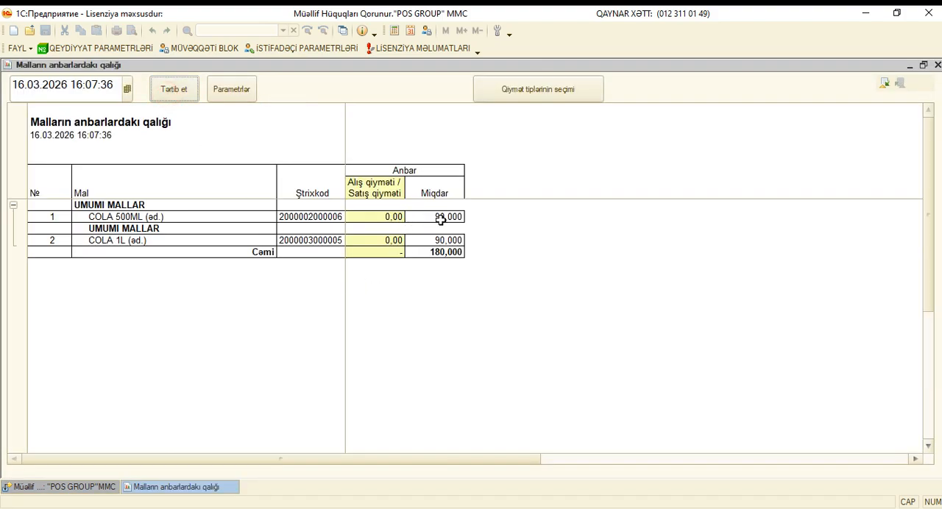
left_click_drag(436, 216, 445, 237)
Regenerate the stock report with both the "Alış" and "Satış" price types enabled, and check the prices and stock values of COLA 500ML.
left_click(526, 97)
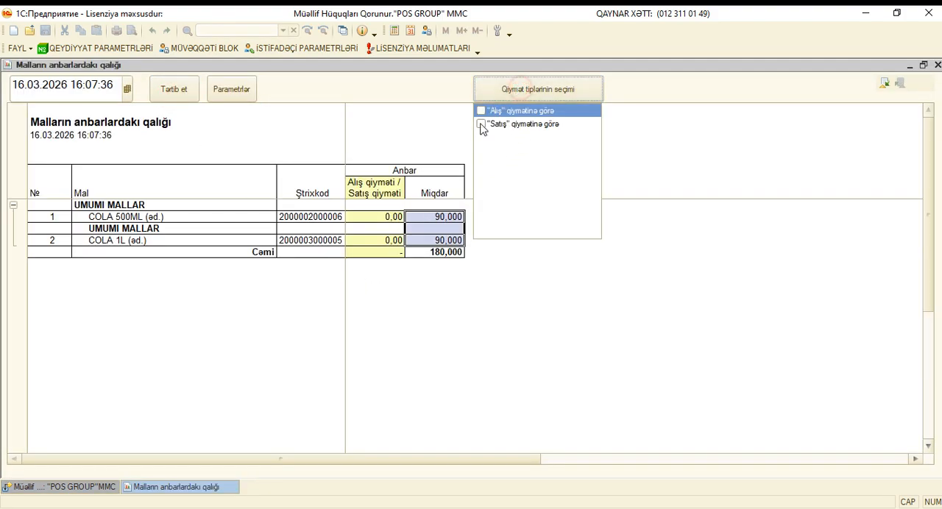
left_click(481, 111)
left_click(482, 123)
left_click(490, 96)
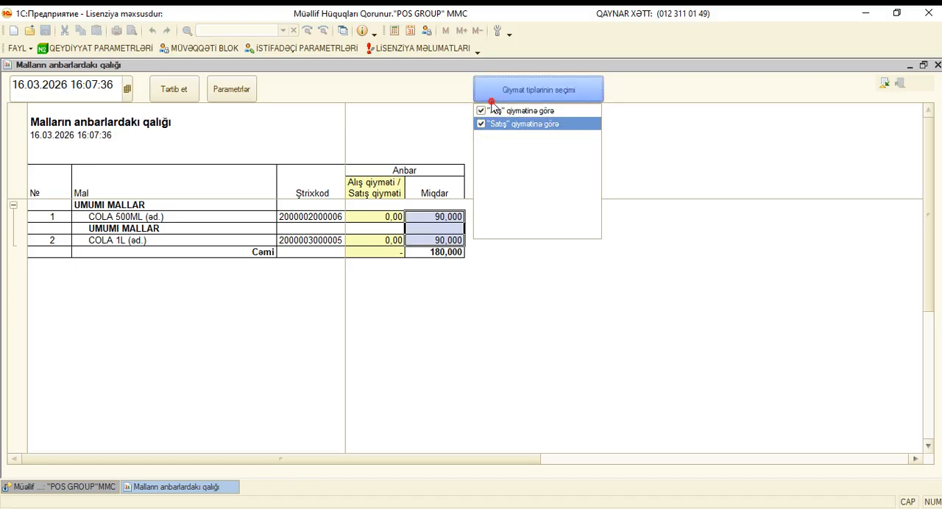
left_click(169, 89)
left_click(384, 235)
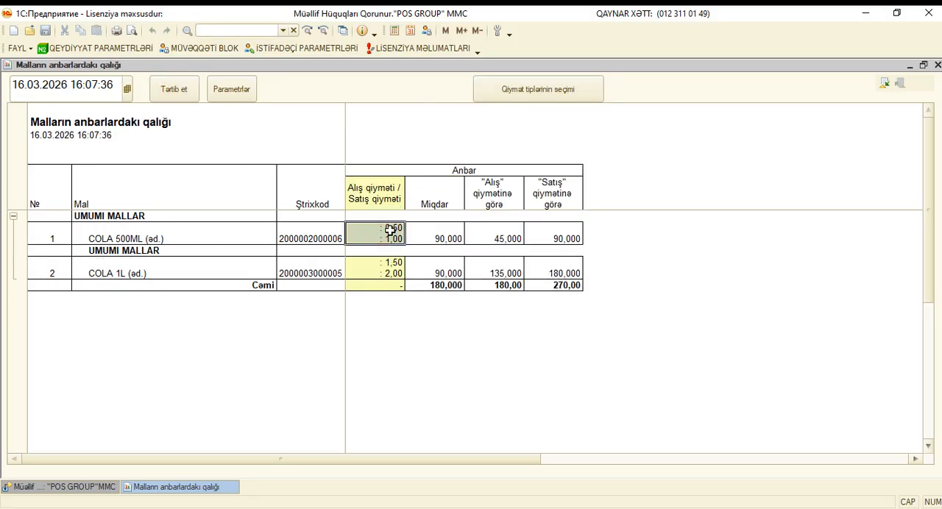
left_click(497, 236)
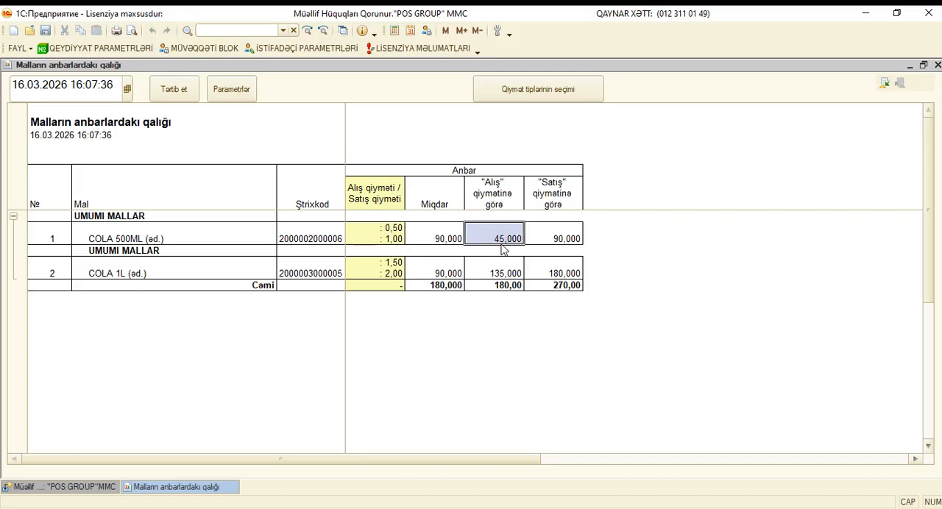
left_click(546, 233)
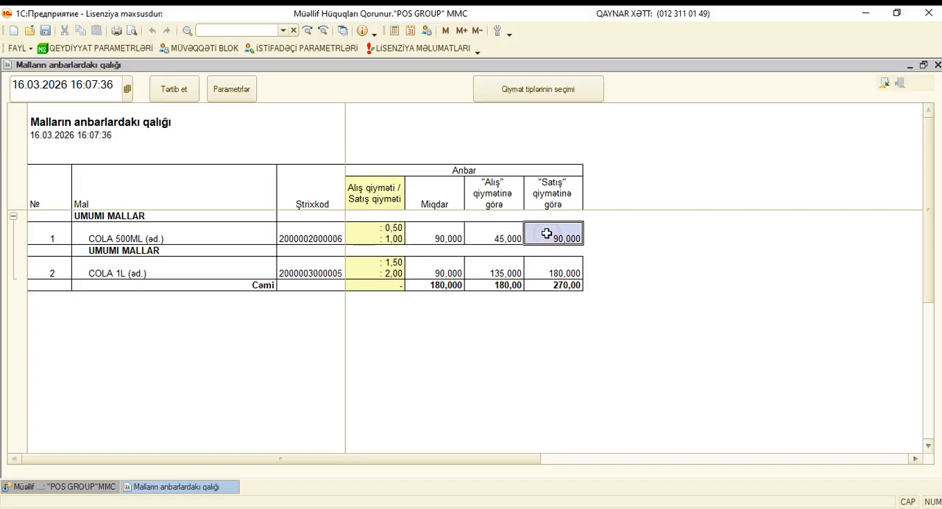
left_click(937, 65)
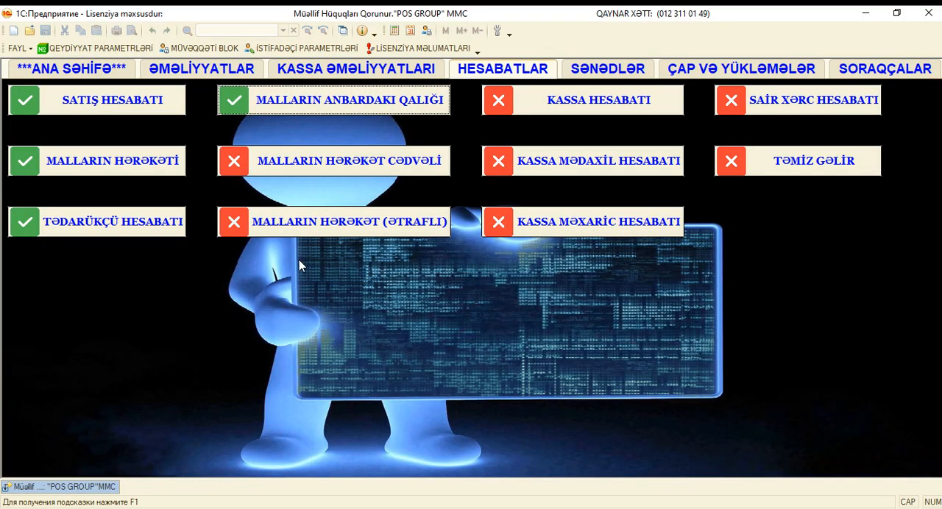
Generate the supplier report (Tədarükçü hesabatı) and check the remaining debt to COLA MMC.
left_click(139, 233)
left_click(177, 83)
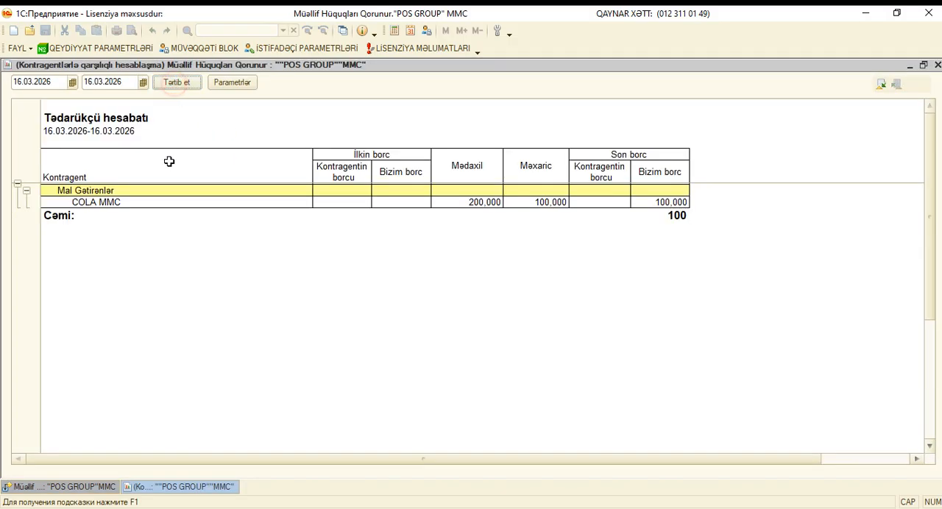
left_click(97, 201)
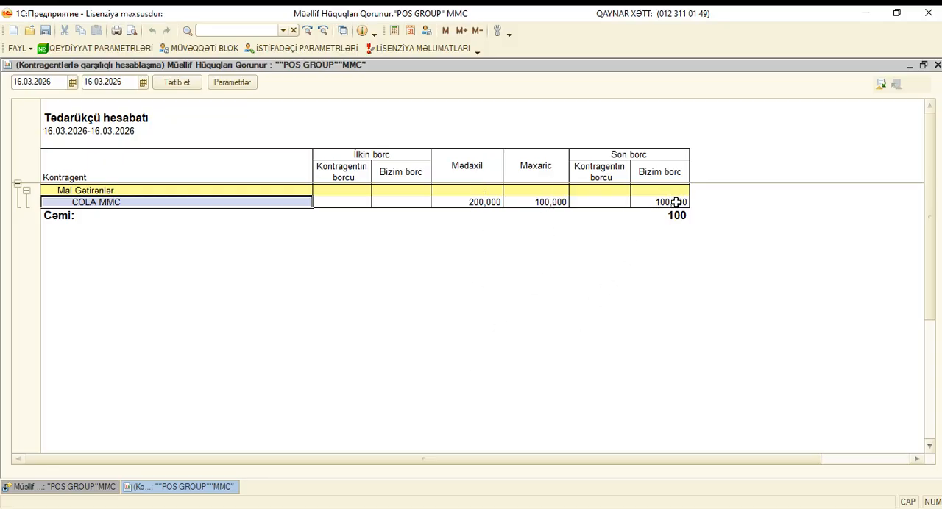
left_click_drag(676, 202, 676, 217)
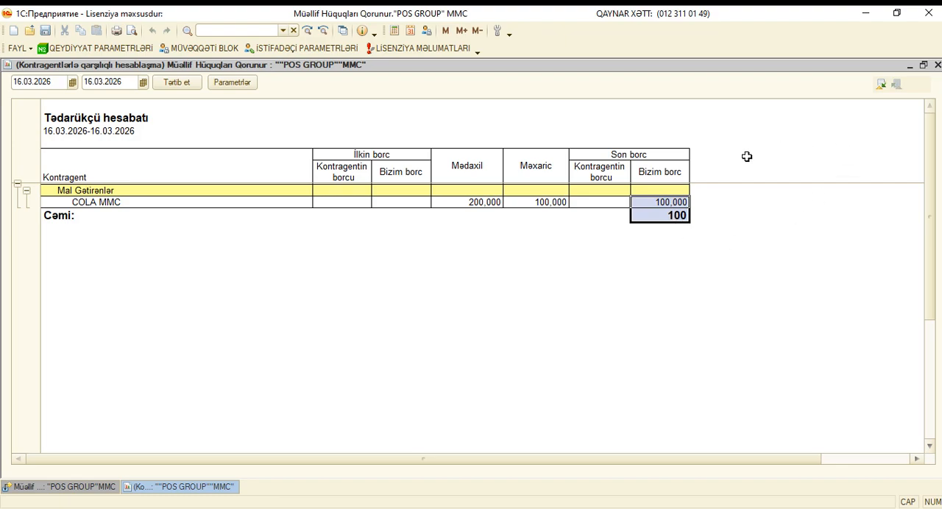
left_click(938, 65)
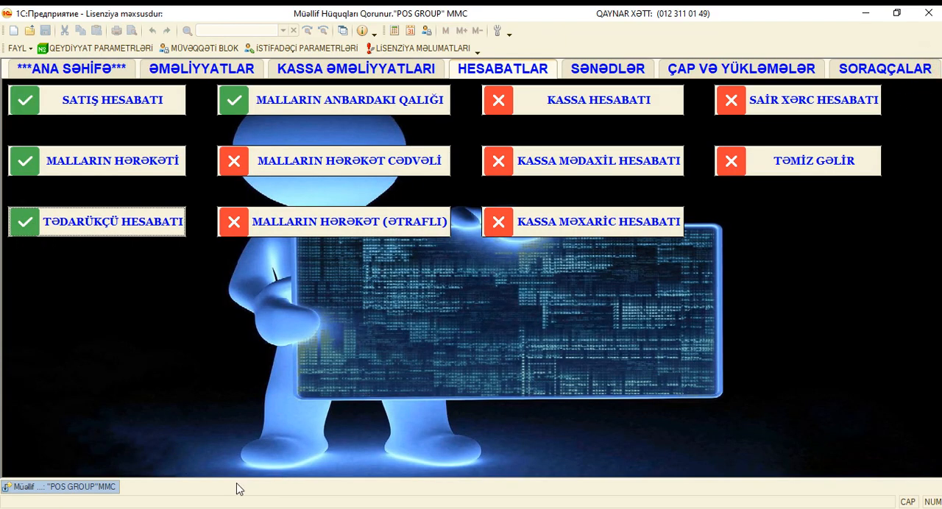